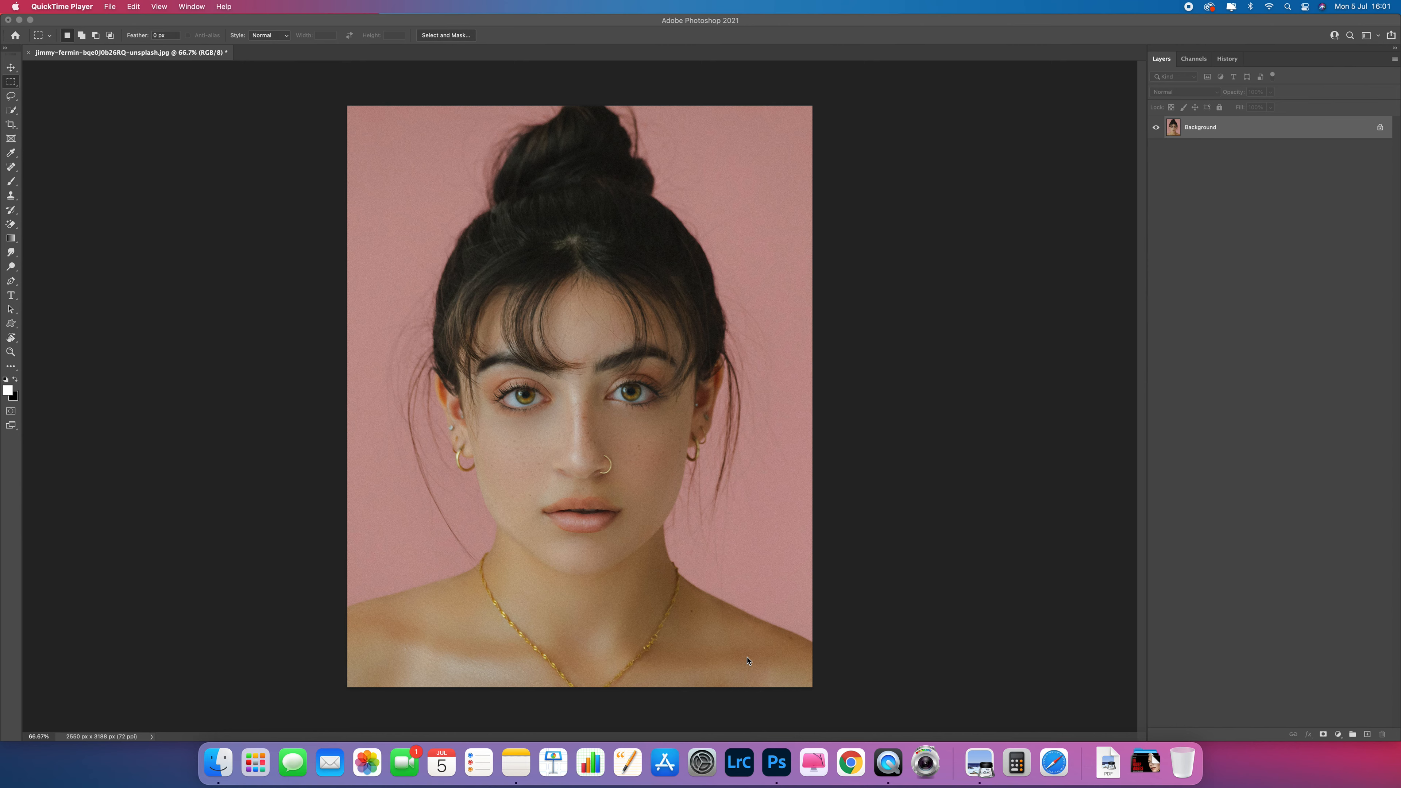
- Switch to Photoshop and open the portrait in the Liquify filter
click(255, 21)
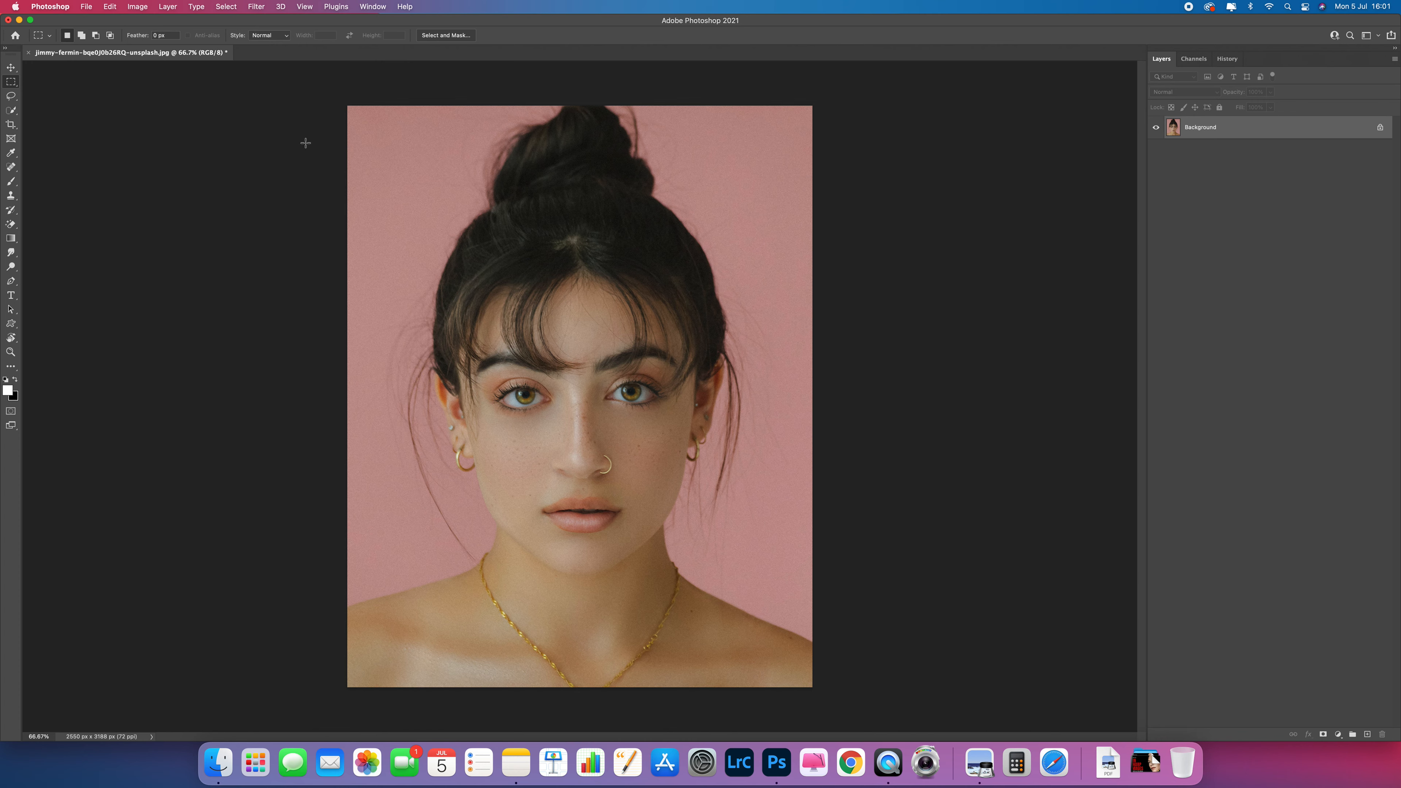
click(256, 6)
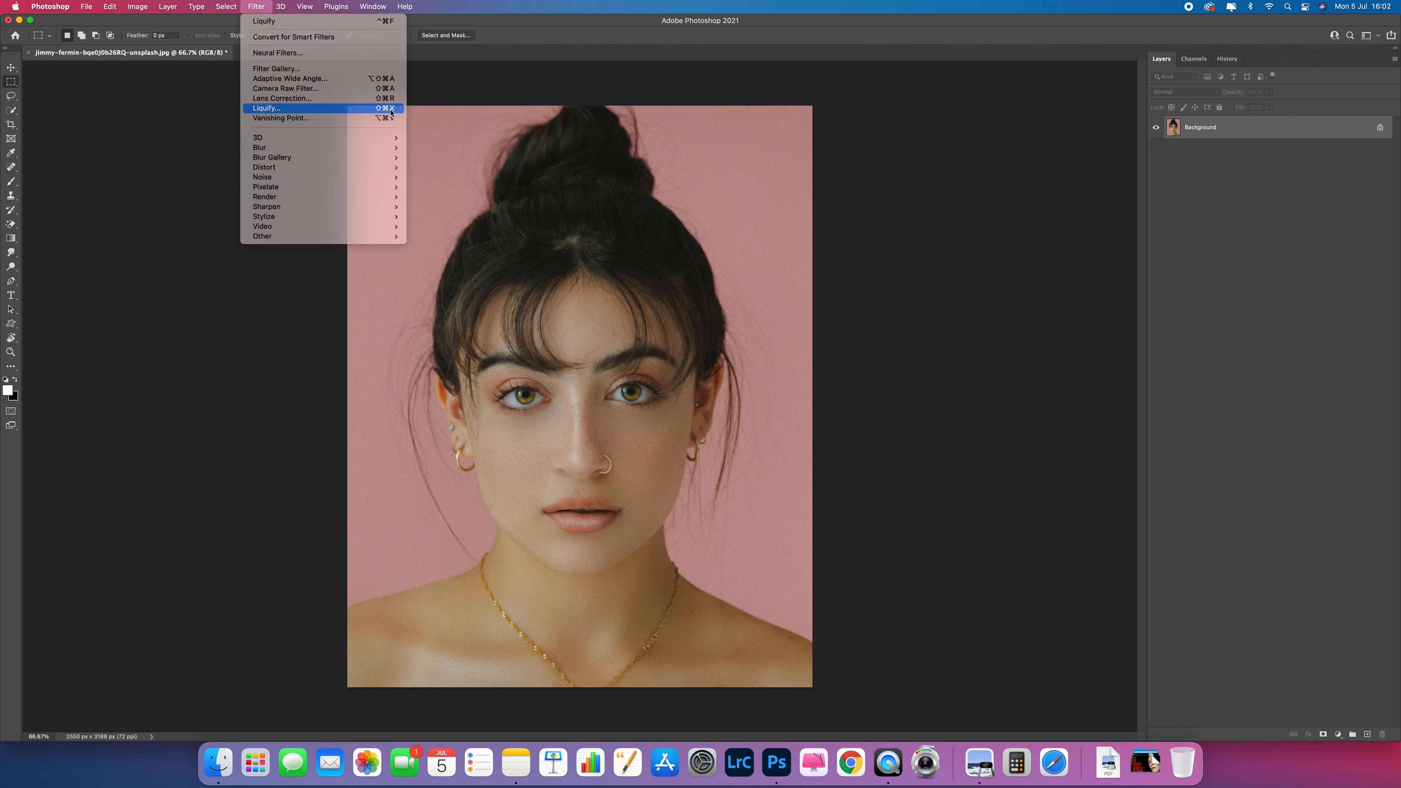
click(389, 110)
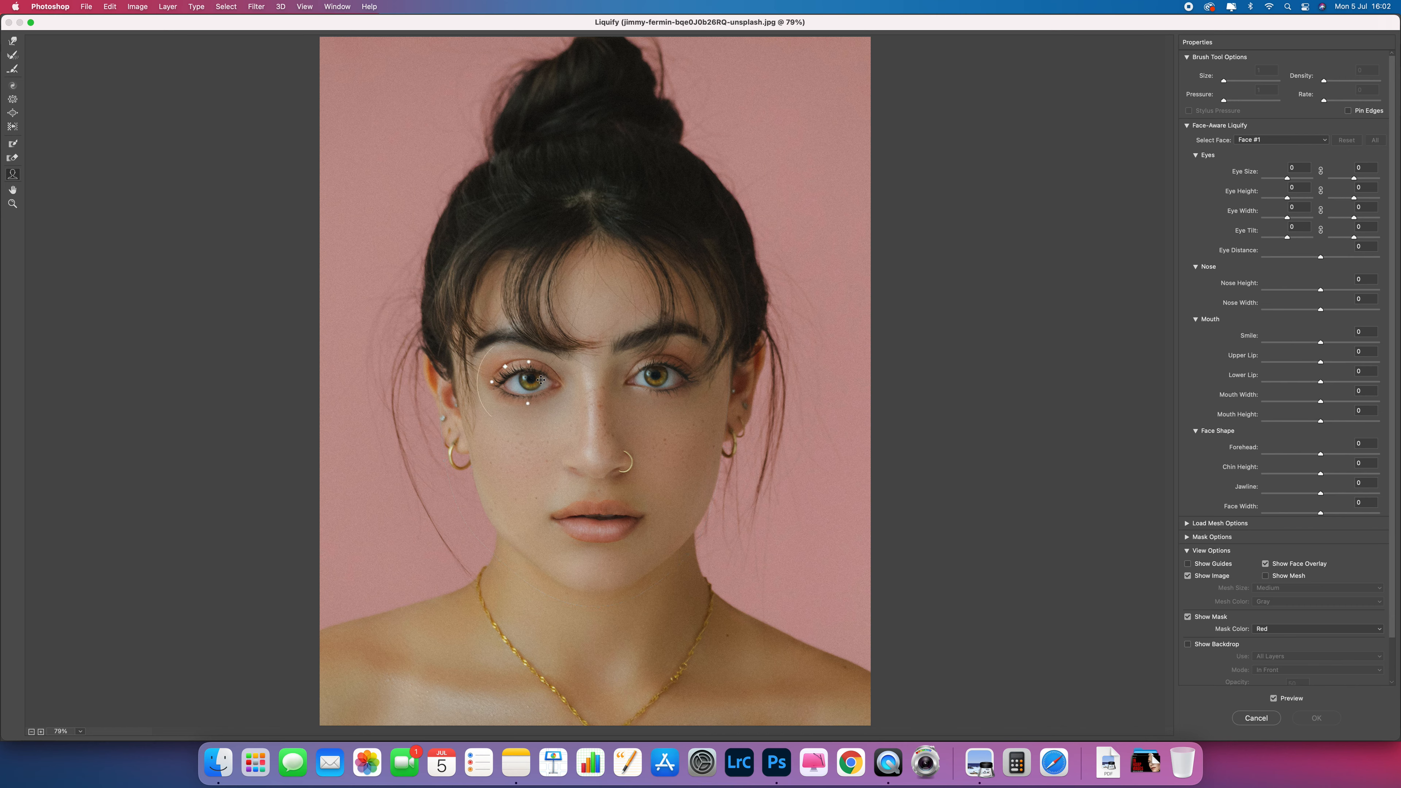
- Examine the on-image overlays for the eyes, nose, mouth and face outline, and check the list of selectable faces
mouse_move(663, 379)
mouse_move(600, 443)
mouse_move(596, 600)
mouse_move(777, 346)
mouse_move(557, 222)
mouse_move(806, 273)
mouse_move(642, 577)
click(1294, 141)
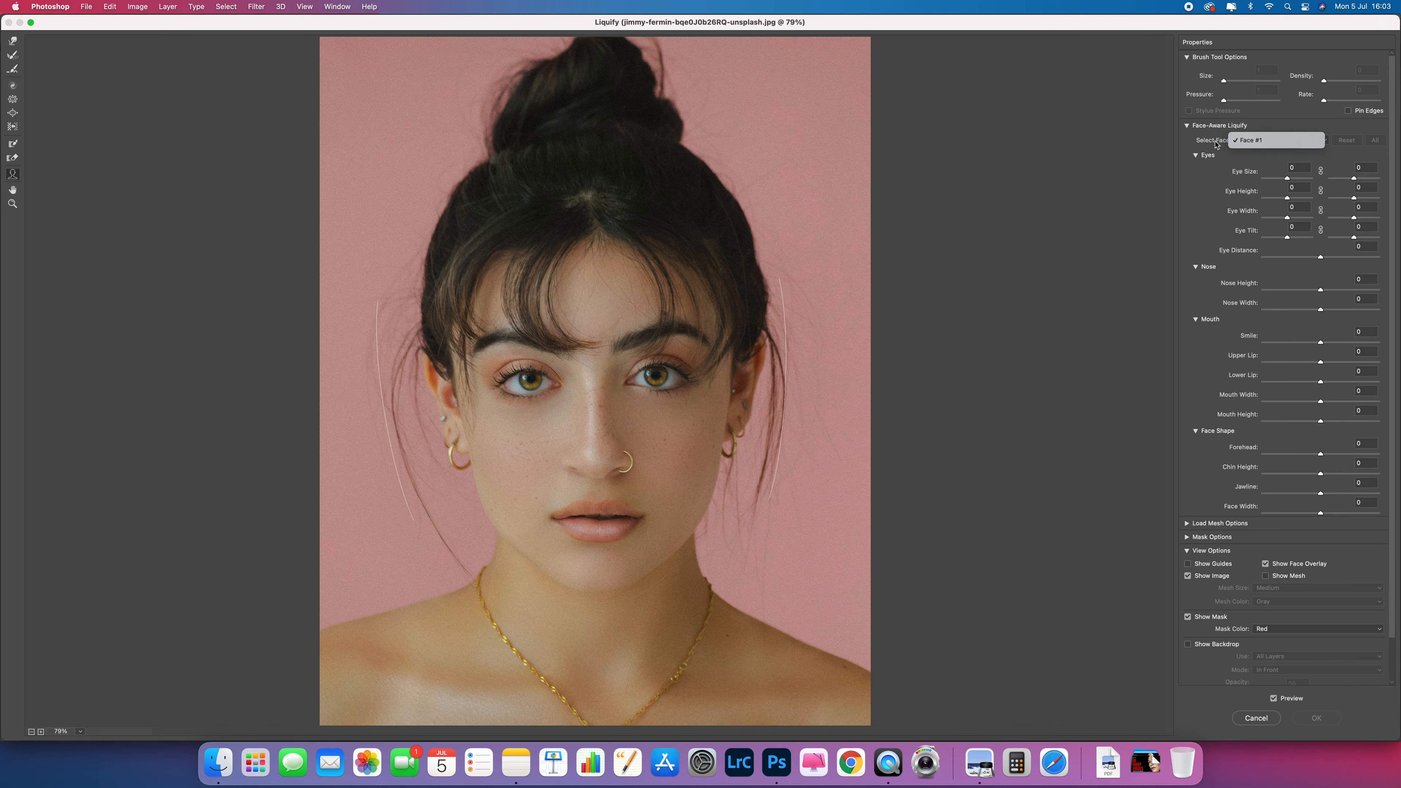
click(1201, 172)
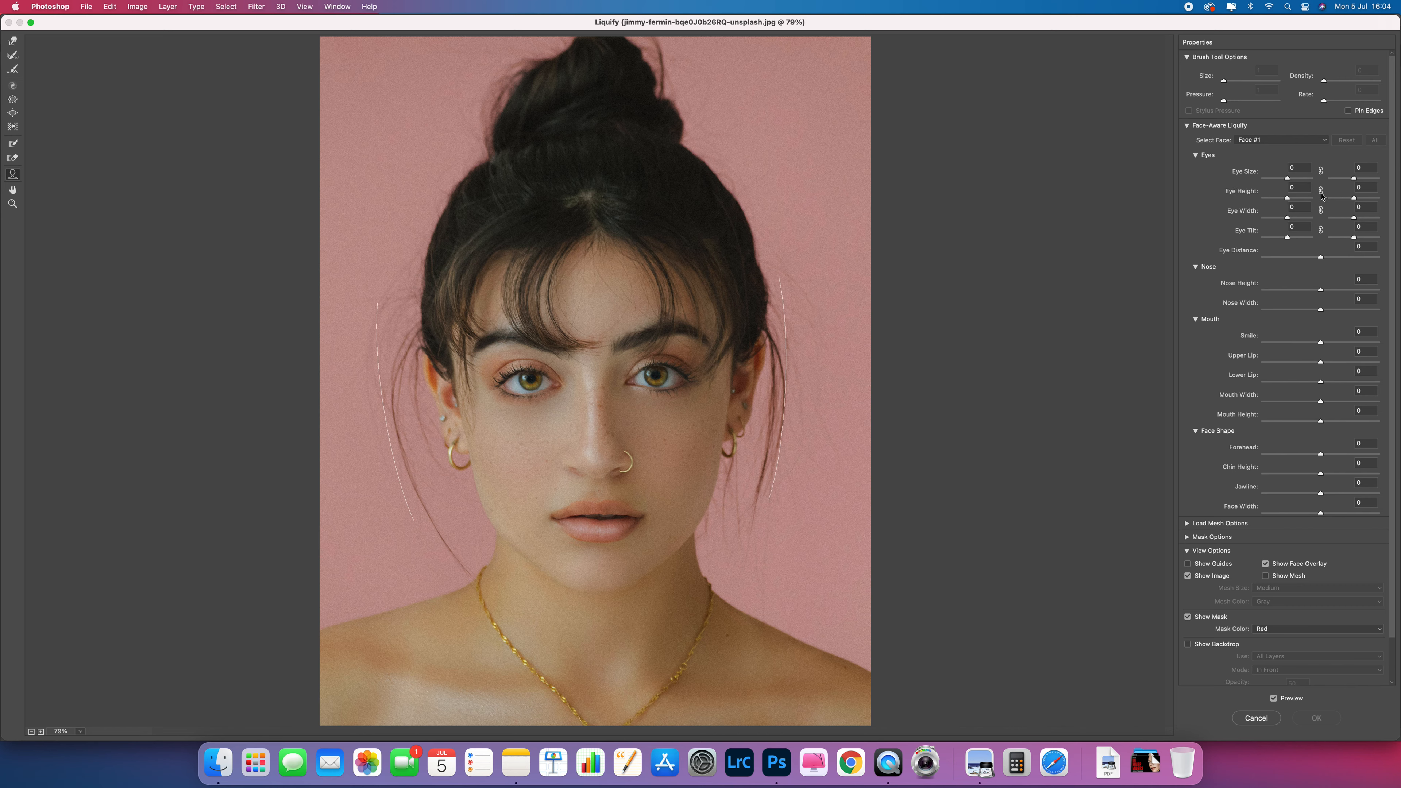
- Try an eye size of 100 on the left eye alone and return it to 0
click(1321, 173)
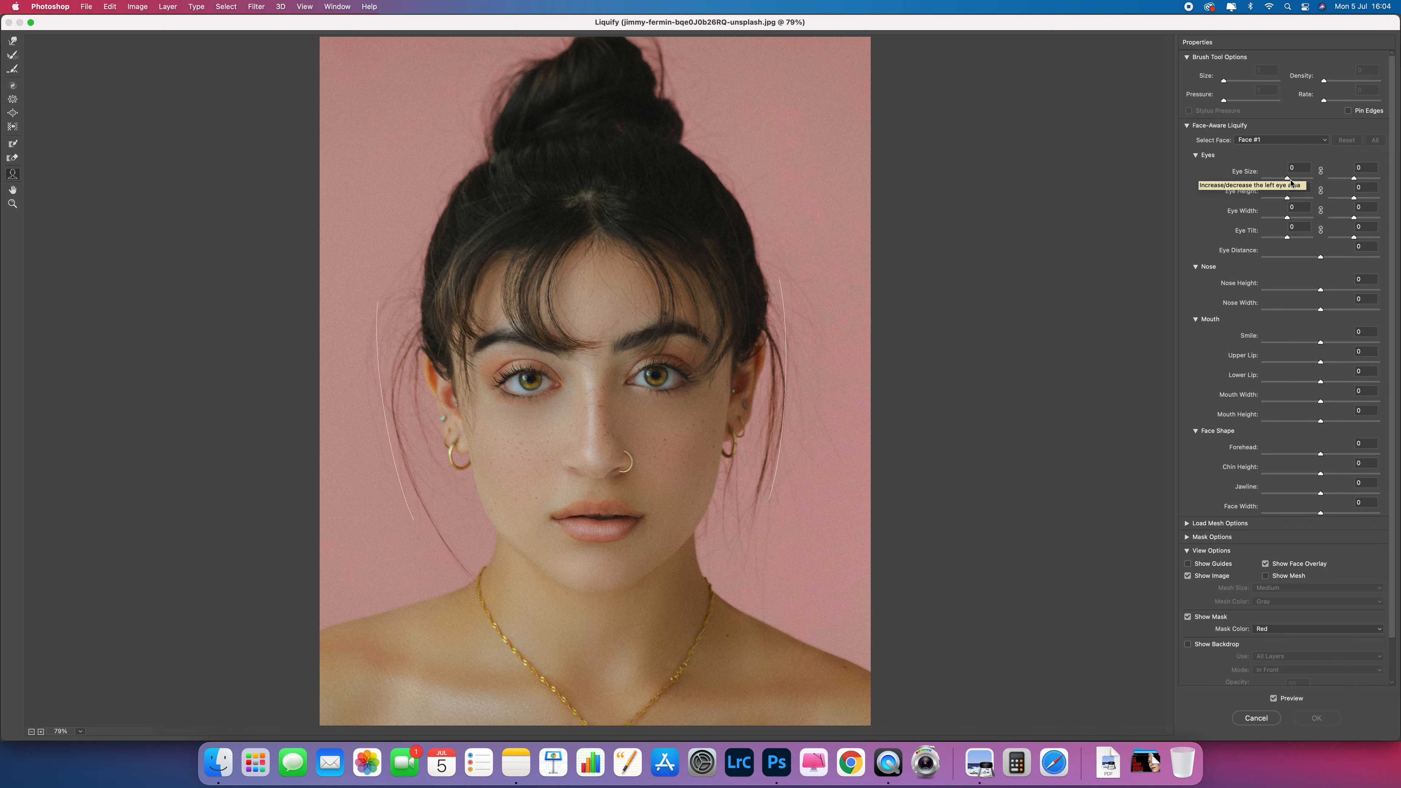
mouse_move(1286, 179)
mouse_down()
mouse_move(1261, 180)
mouse_move(1313, 178)
mouse_up()
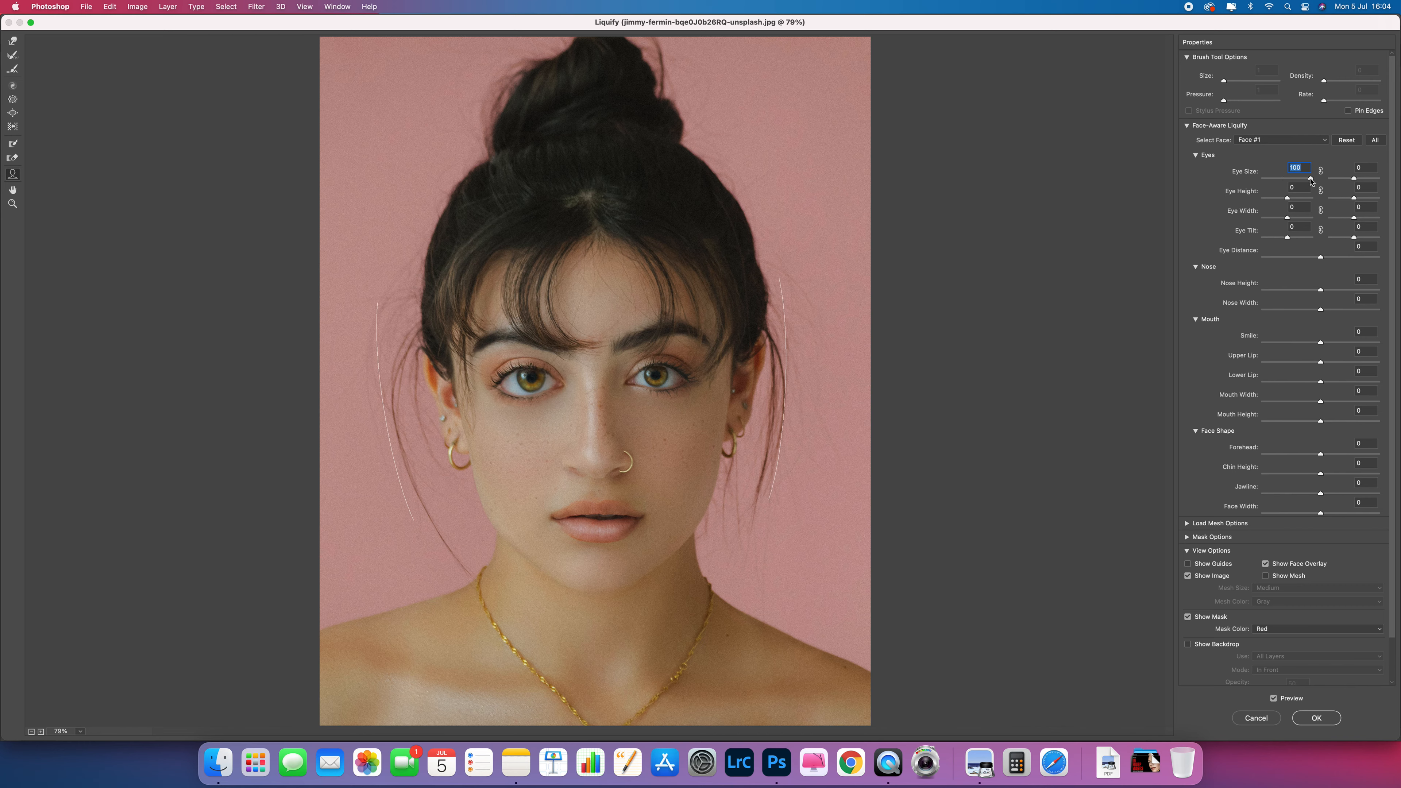
drag(1311, 180, 1291, 175)
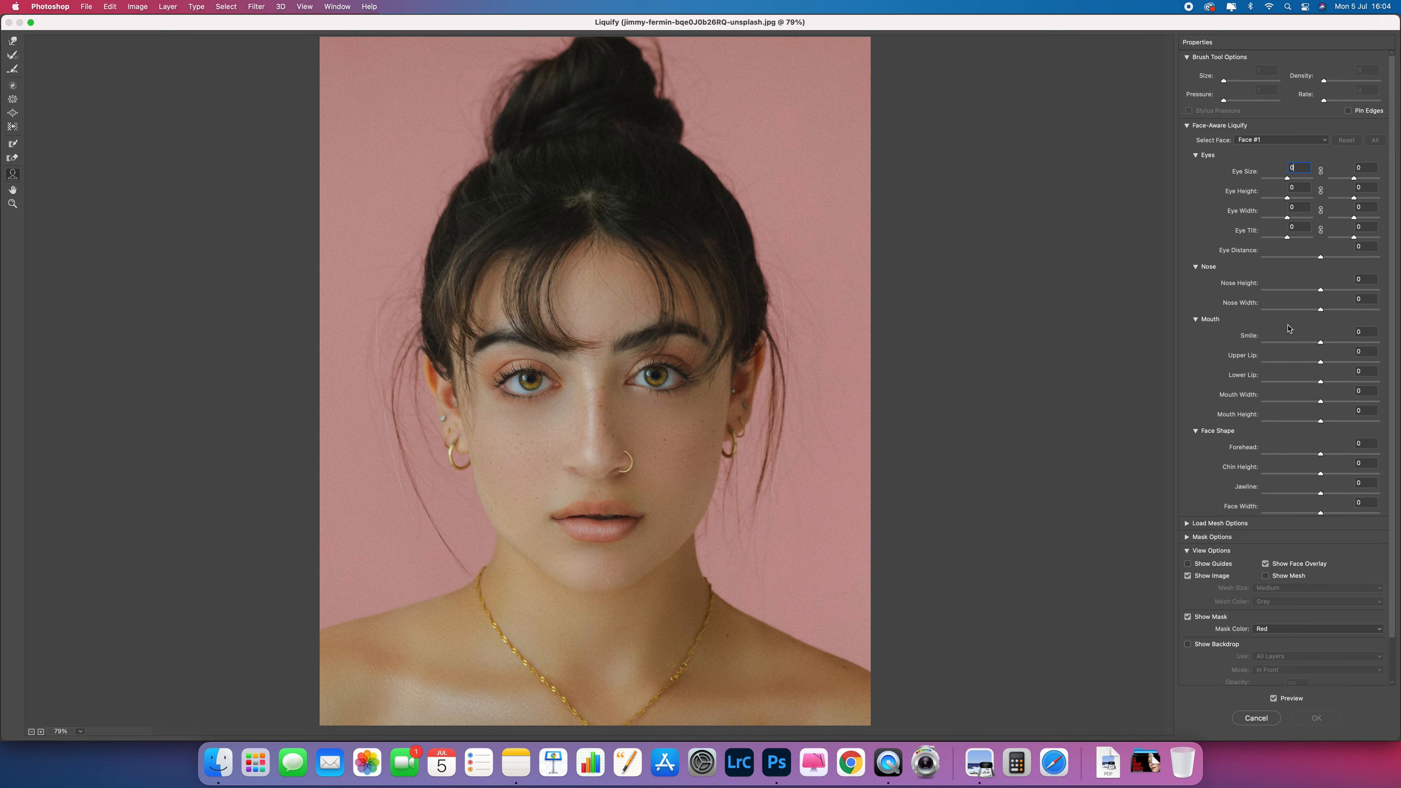
- Link the eye size values of both eyes and set them to -20
click(1320, 175)
click(1288, 180)
mouse_move(1288, 180)
mouse_down()
mouse_move(1258, 182)
mouse_move(1270, 182)
mouse_up()
drag(1283, 181, 1284, 181)
drag(527, 384, 532, 376)
- With both eyes linked, set eye height to 1 and eye width to -45, and unlink the width values
click(1321, 191)
mouse_move(1287, 197)
mouse_down()
mouse_move(1255, 197)
mouse_move(1289, 200)
mouse_up()
click(1321, 210)
mouse_move(1289, 219)
mouse_down()
mouse_move(1302, 221)
mouse_move(1253, 220)
mouse_move(1277, 220)
mouse_up()
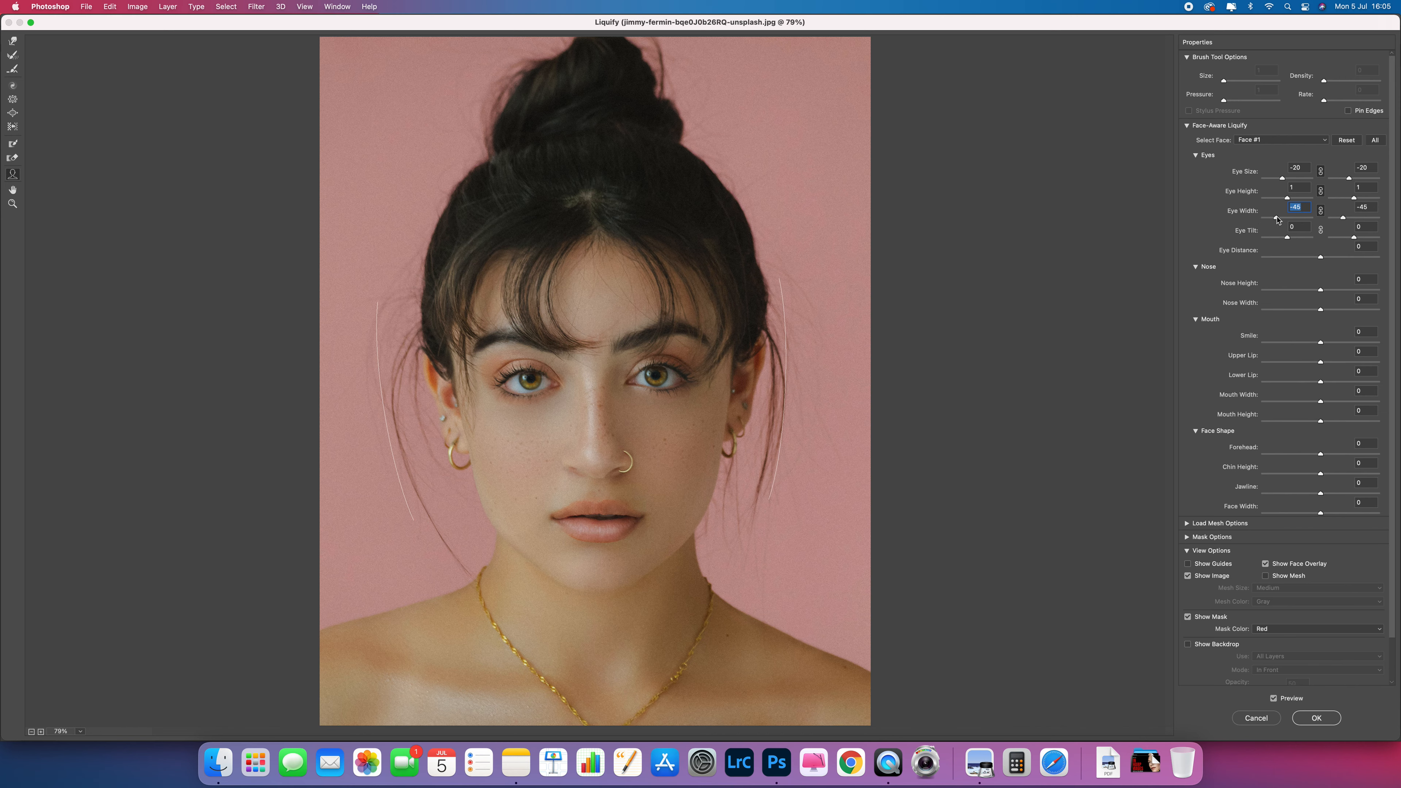
click(1320, 211)
drag(1276, 219, 1343, 220)
- Set the tilt of both eyes to 22 and the eye distance to -28
mouse_move(1288, 237)
mouse_down()
mouse_move(1321, 240)
mouse_move(1250, 237)
mouse_move(1305, 236)
mouse_move(1294, 239)
mouse_up()
click(1321, 257)
mouse_move(1323, 260)
mouse_down()
mouse_move(1341, 260)
mouse_move(1259, 261)
mouse_move(1378, 256)
mouse_move(1305, 259)
mouse_up()
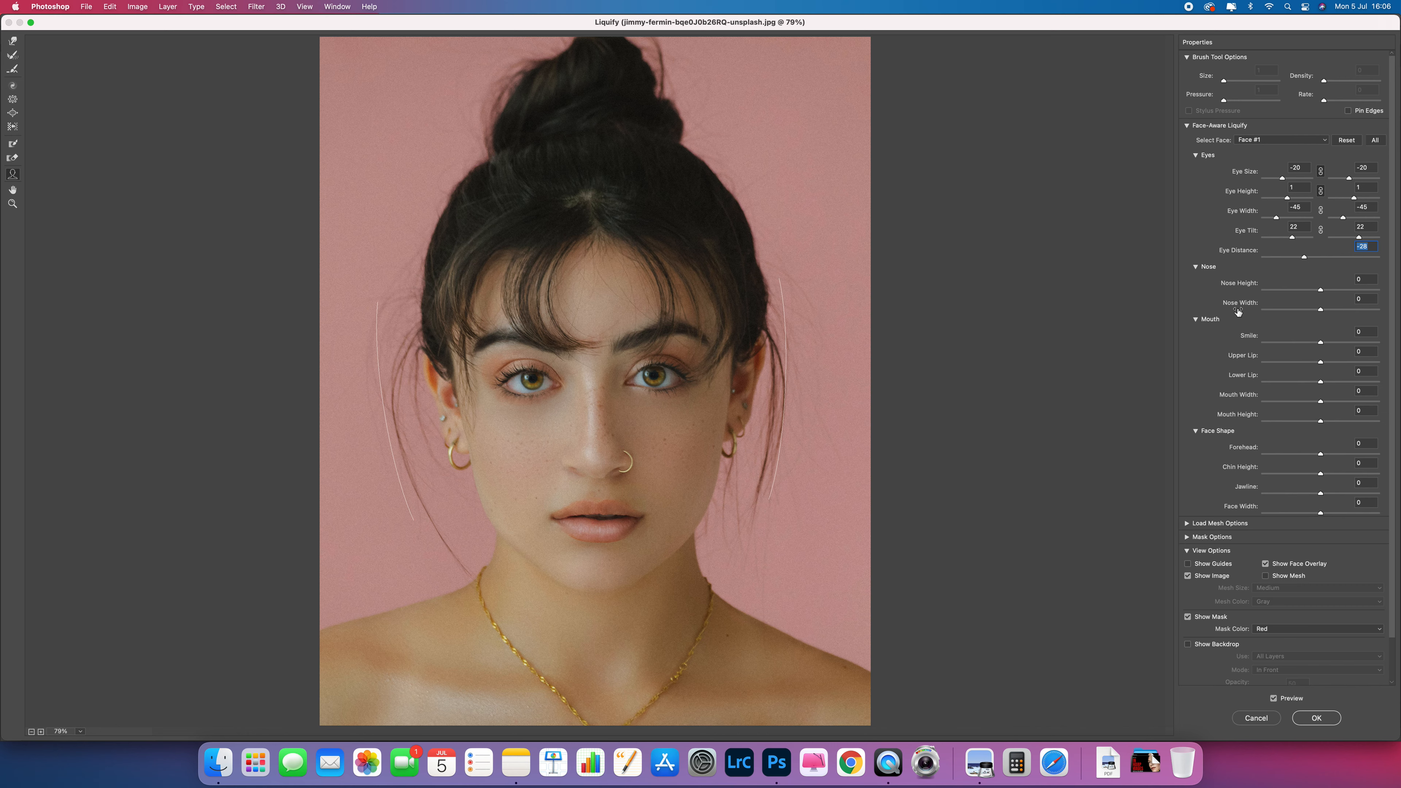
- Set the nose height to 42 and the nose width to -29
mouse_move(1319, 291)
mouse_down()
mouse_move(1355, 294)
mouse_move(1264, 295)
mouse_move(1349, 286)
mouse_move(1304, 287)
mouse_move(1328, 287)
mouse_up()
mouse_move(1320, 311)
mouse_down()
mouse_move(1373, 310)
mouse_move(1250, 311)
mouse_move(1337, 310)
mouse_move(1304, 313)
mouse_up()
- Adjust the mouth with smile at -18, upper lip at 0, lower lip at -28 and mouth width at 39
click(1321, 343)
mouse_move(1321, 343)
mouse_down()
mouse_move(1223, 345)
mouse_move(1396, 341)
mouse_move(1310, 340)
mouse_up()
click(1321, 362)
mouse_move(1322, 364)
mouse_down()
mouse_move(1356, 357)
mouse_move(1274, 362)
mouse_move(1320, 358)
mouse_up()
mouse_move(1320, 382)
mouse_down()
mouse_move(1346, 382)
mouse_move(1301, 382)
mouse_move(1323, 402)
mouse_move(1349, 398)
mouse_move(1292, 398)
mouse_move(1343, 393)
mouse_up()
- Try a mouth height of 80 on the portrait's lips
mouse_move(1322, 424)
mouse_down()
mouse_move(1357, 423)
mouse_move(1321, 423)
mouse_up()
key(super+equal)
key(super+equal)
key(super+equal)
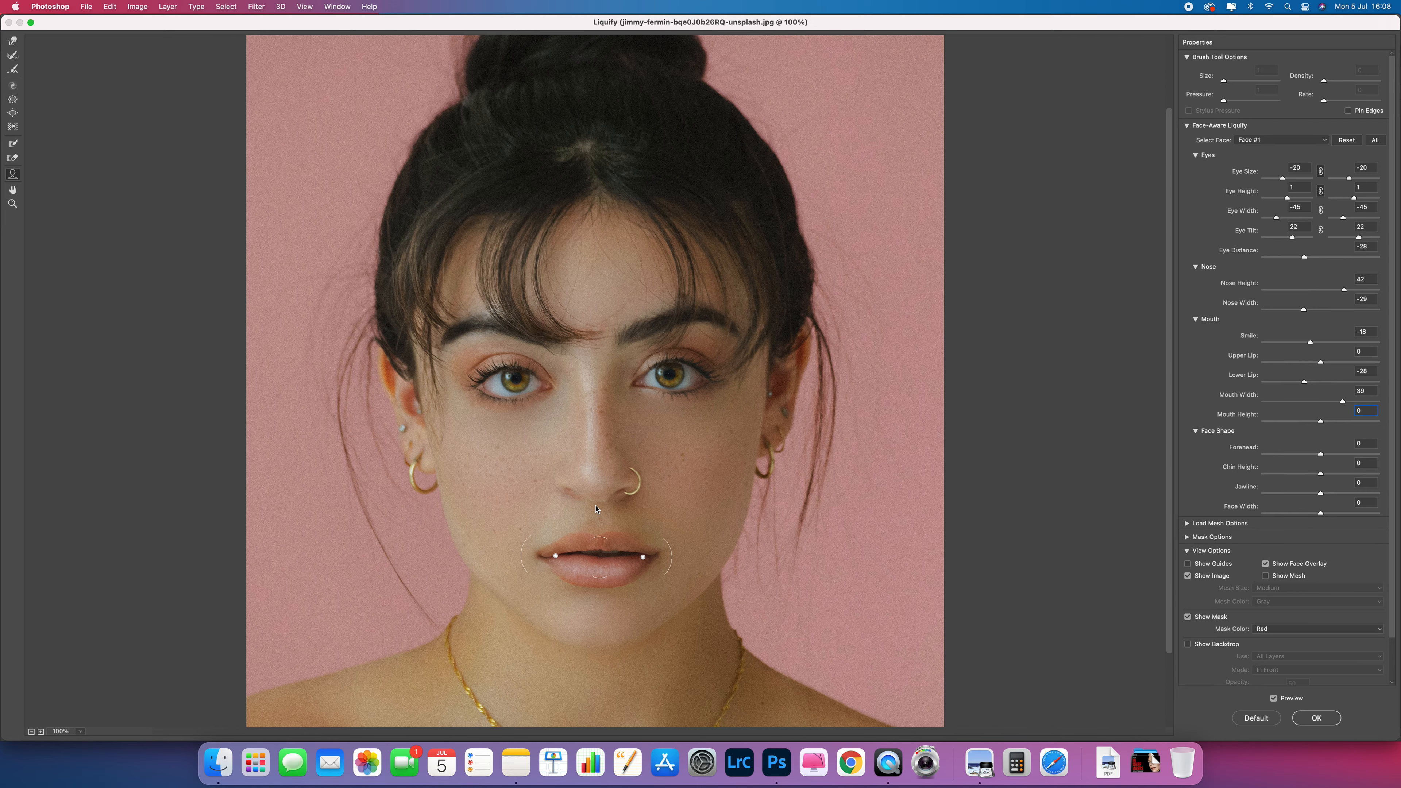
scroll(613, 519, up, 8)
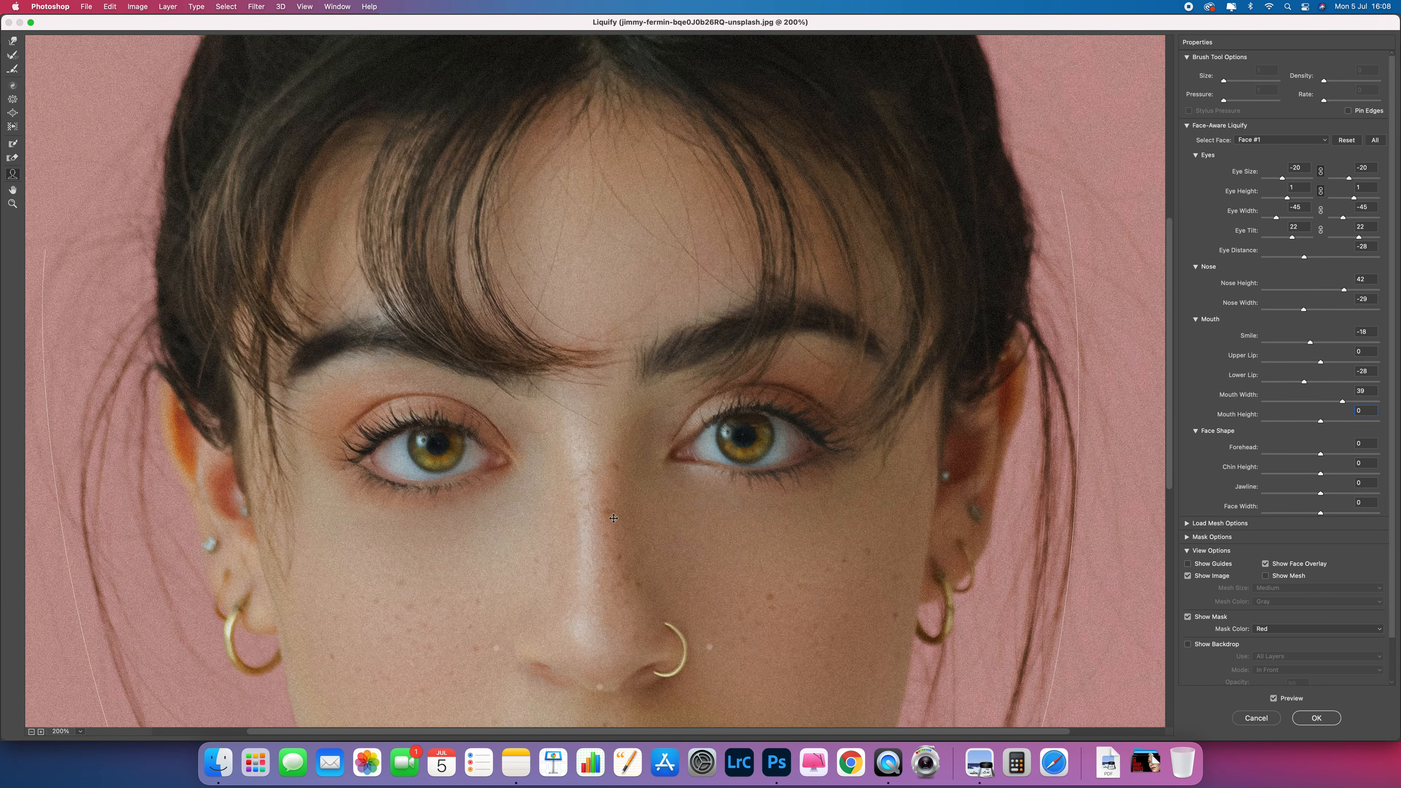
scroll(613, 519, down, 10)
mouse_move(631, 286)
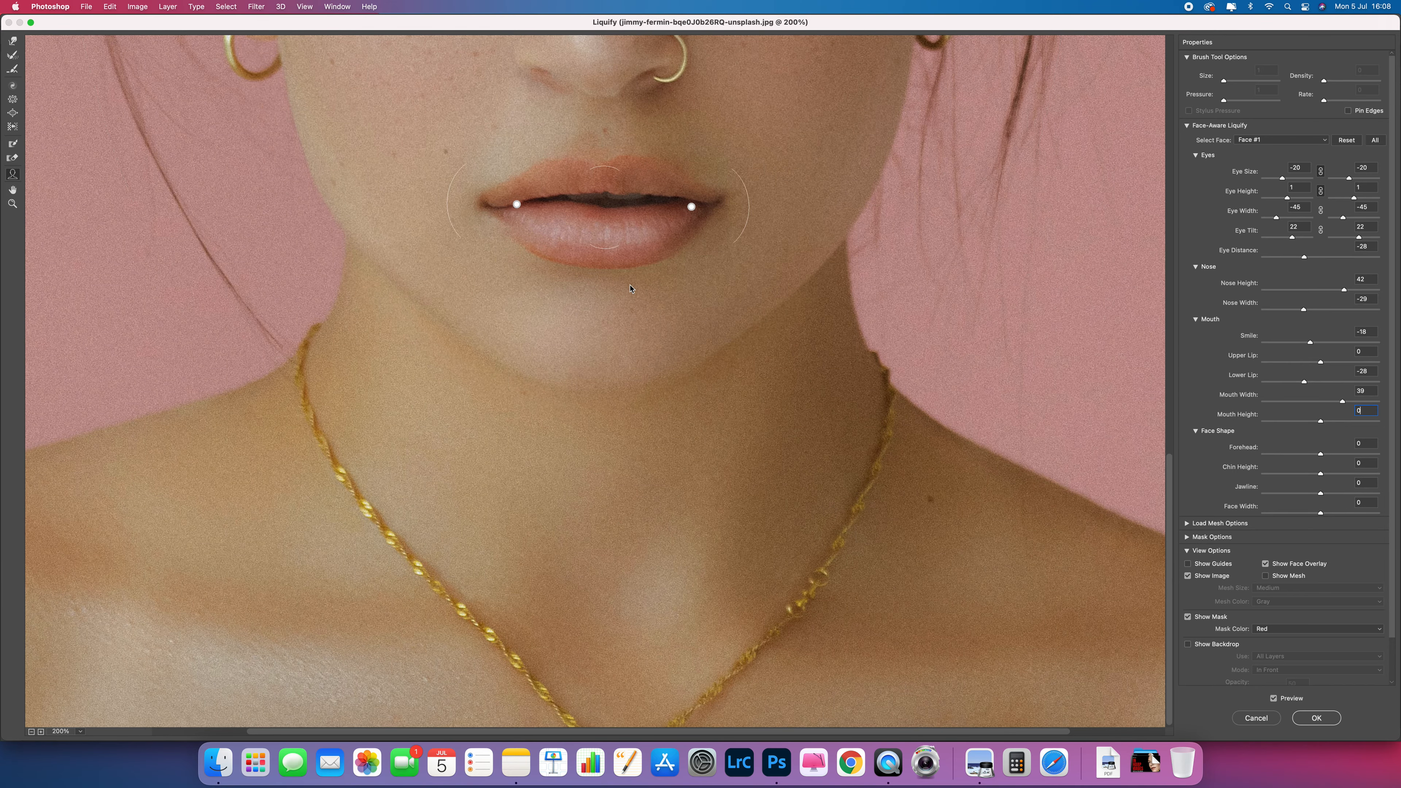
scroll(630, 288, up, 2)
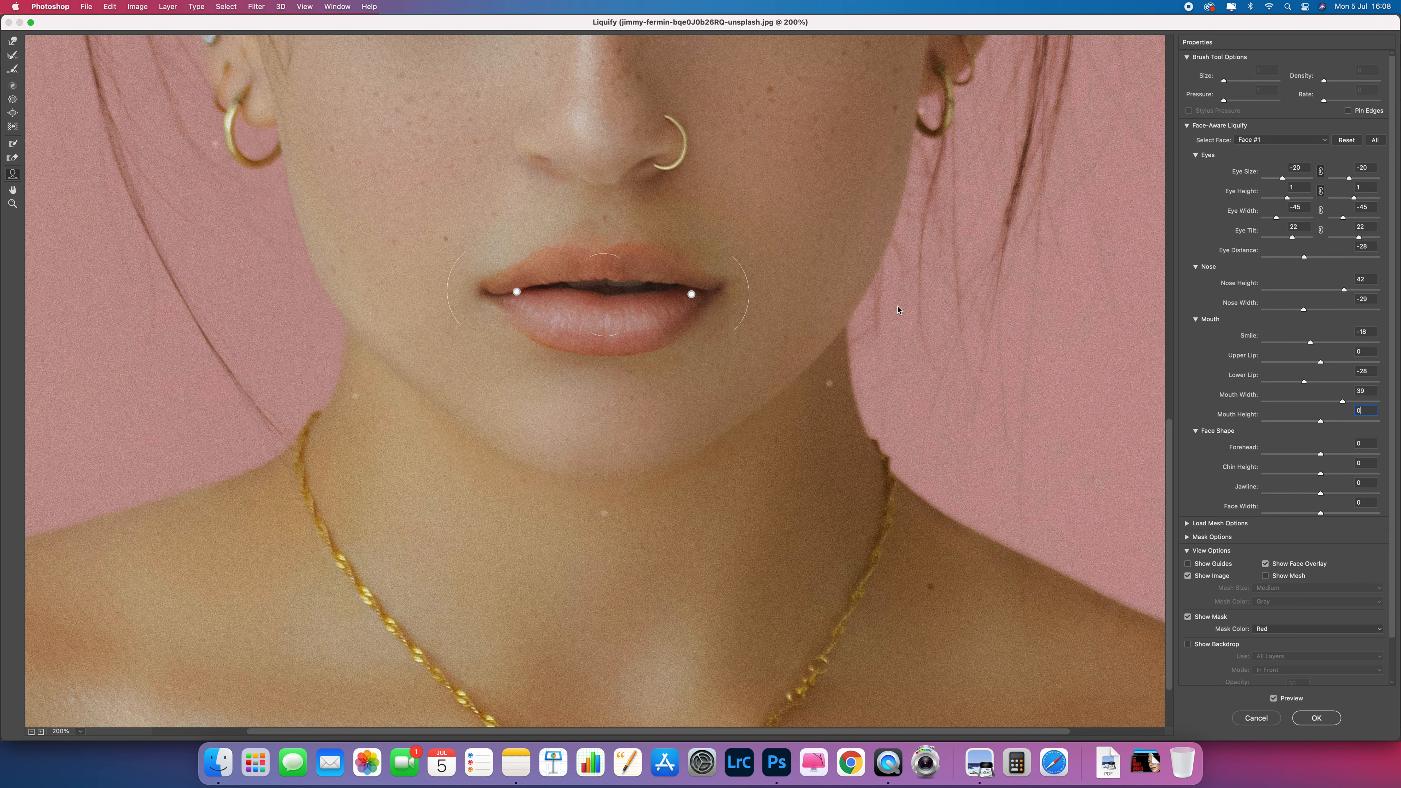
drag(1318, 422, 1363, 420)
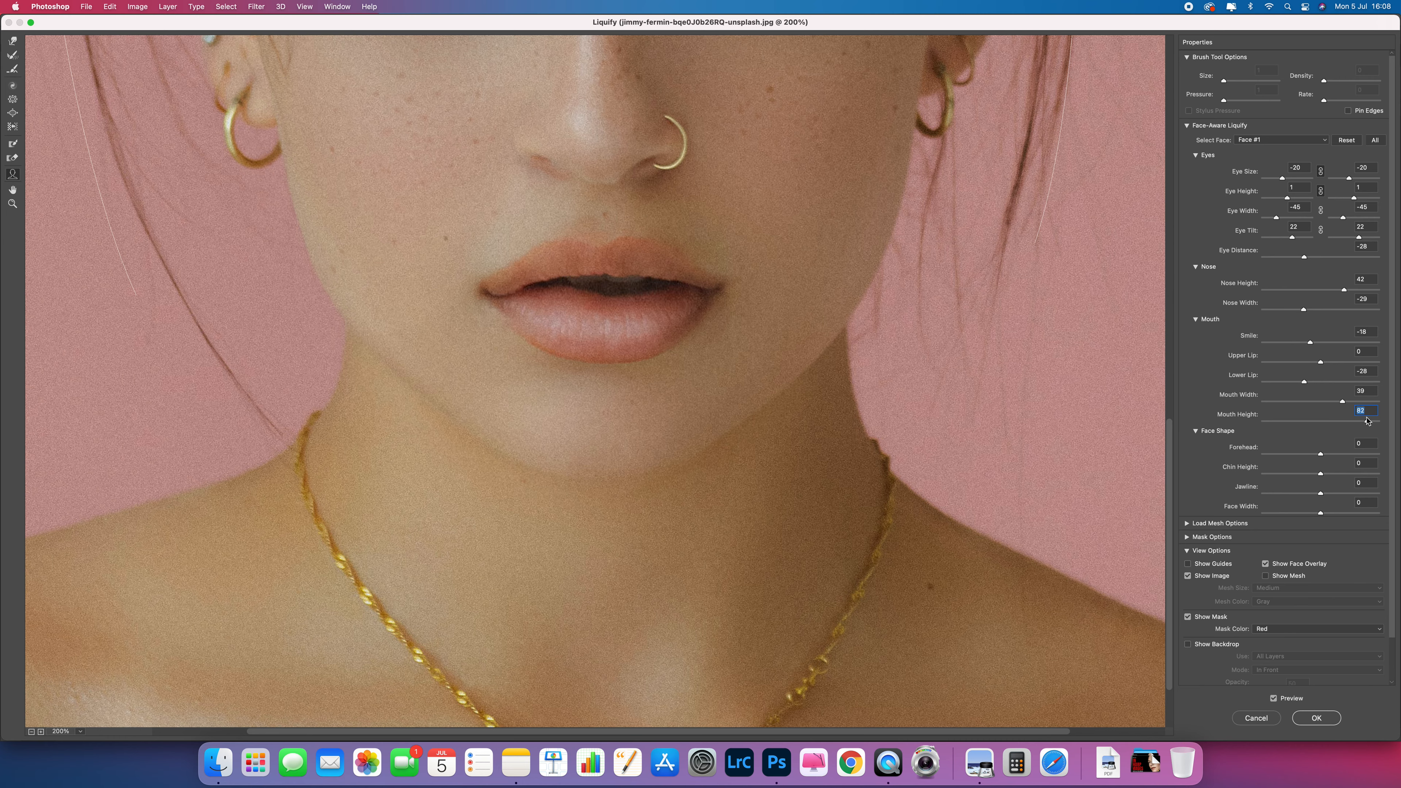
key(super+minus)
key(super+minus)
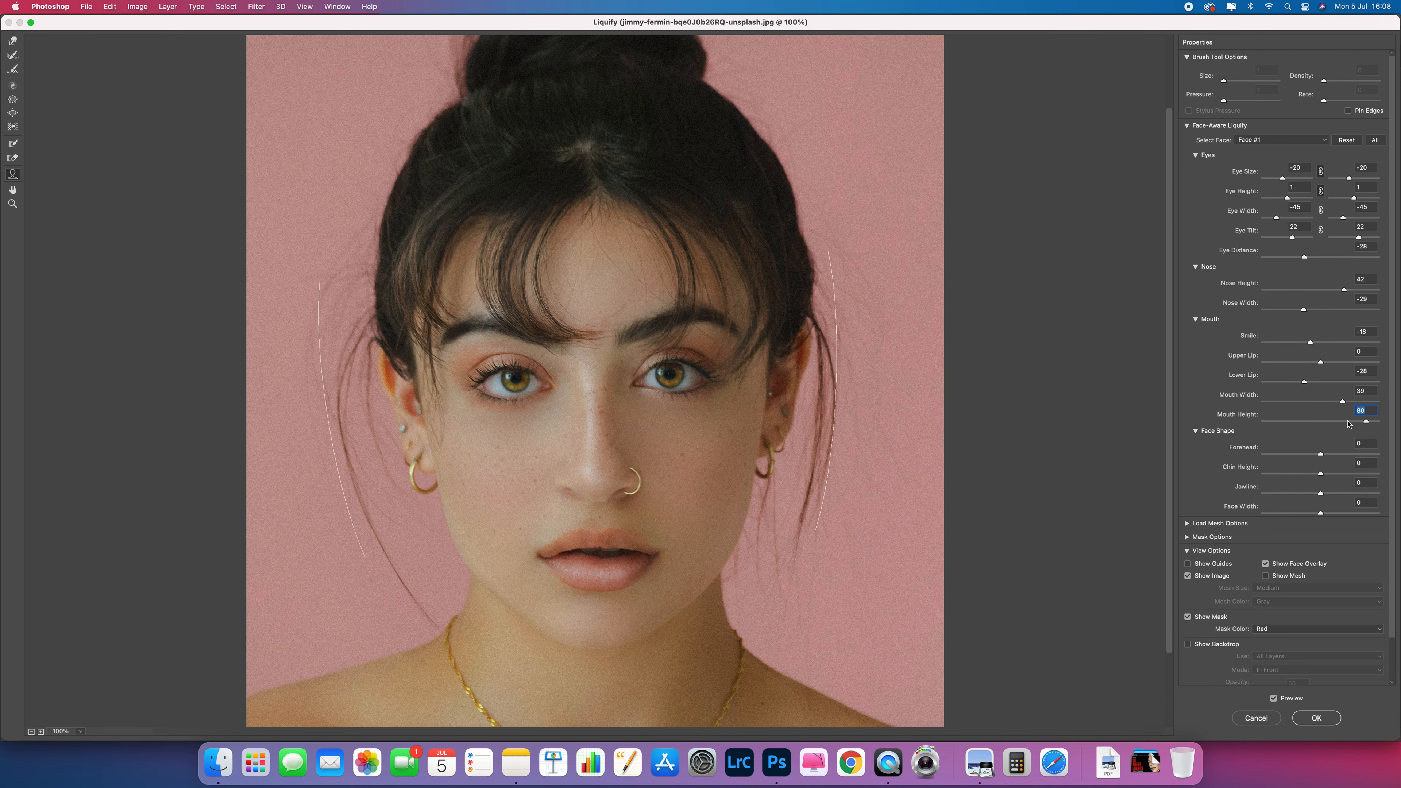
- Set the mouth height to -4 and widen the mouth to 41 using its on-image handle
drag(1347, 423, 1318, 423)
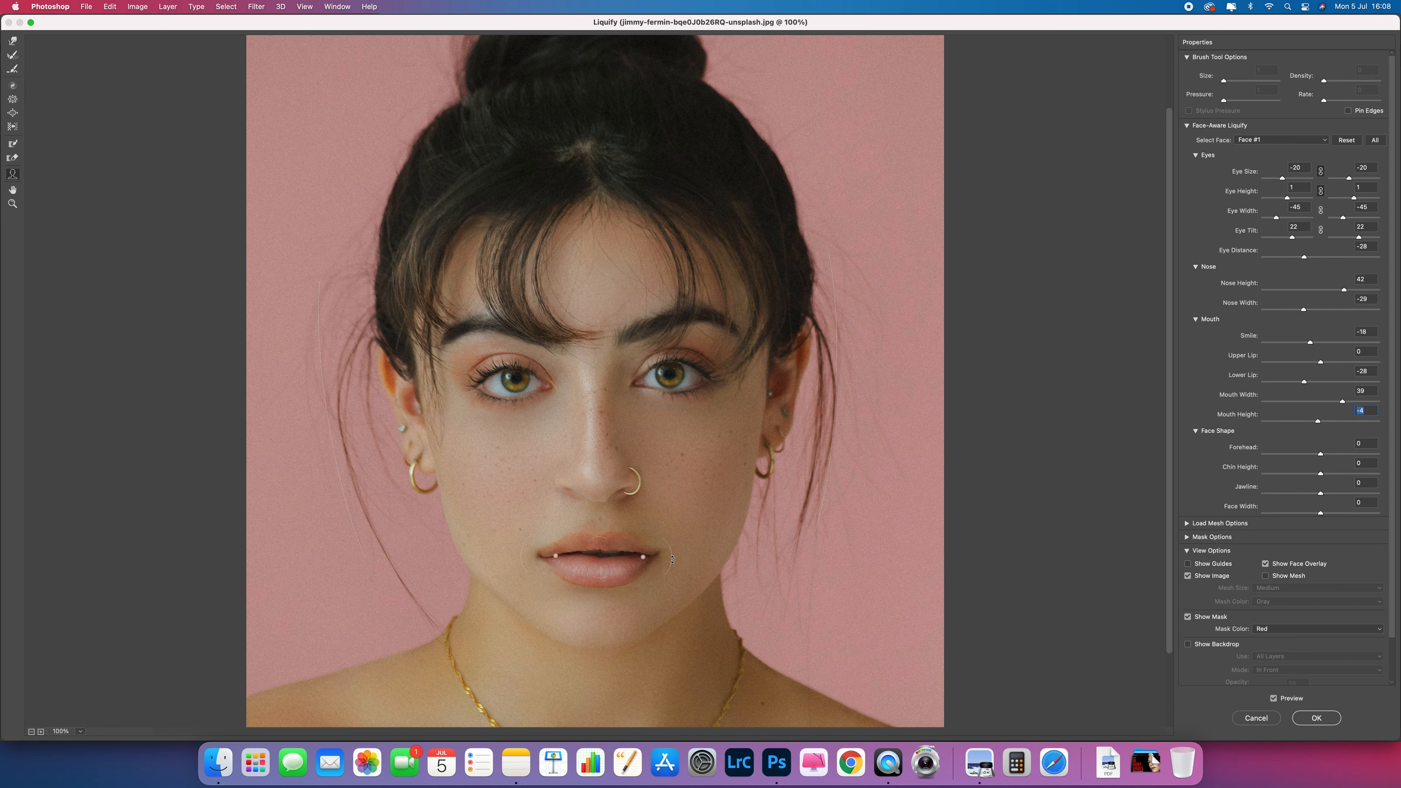
click(557, 557)
drag(556, 556, 555, 556)
- In the face shape settings, set the forehead to 35 and the chin height to 27
scroll(1288, 372, down, 3)
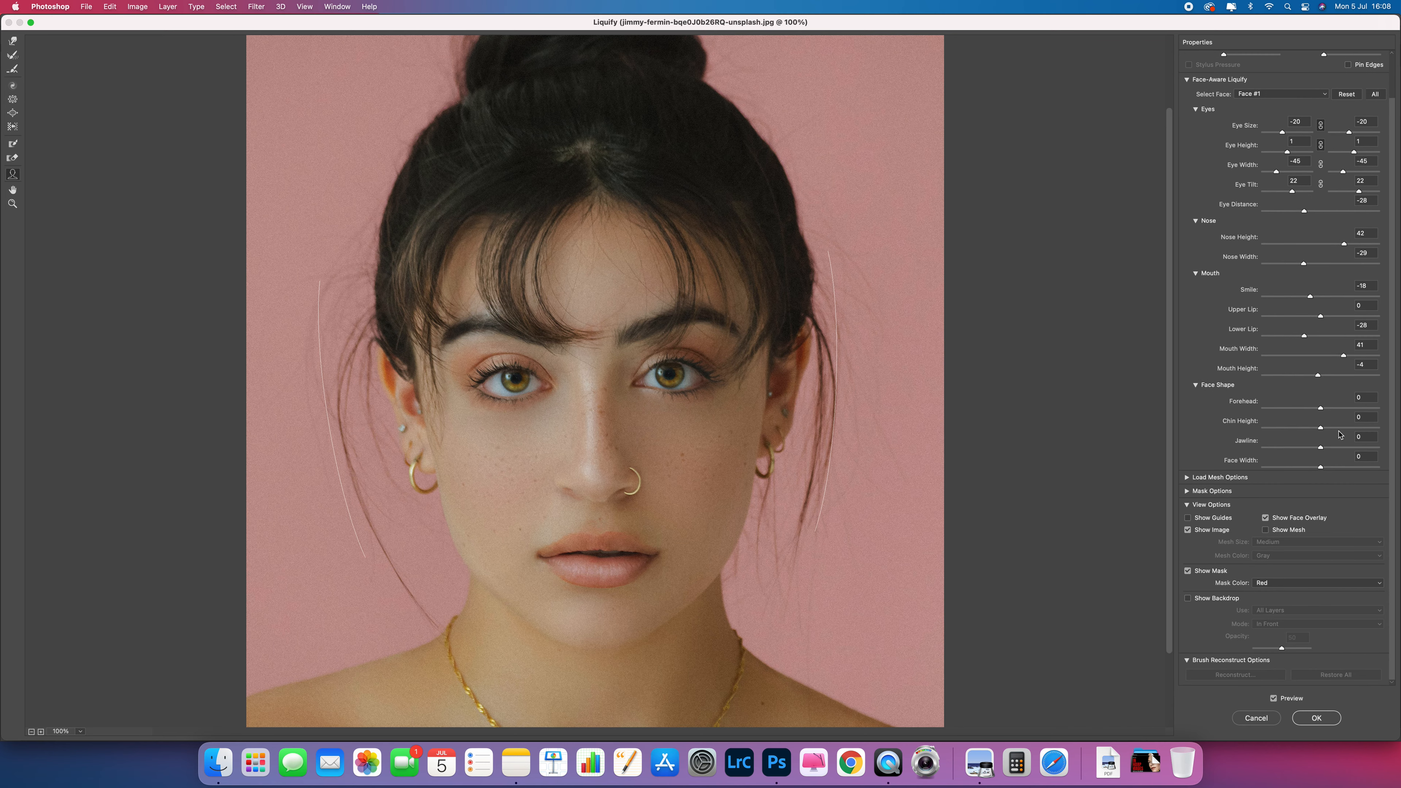
click(1321, 408)
mouse_move(1324, 410)
mouse_down()
mouse_move(1380, 411)
mouse_move(1274, 415)
mouse_move(1342, 408)
mouse_move(1328, 408)
mouse_up()
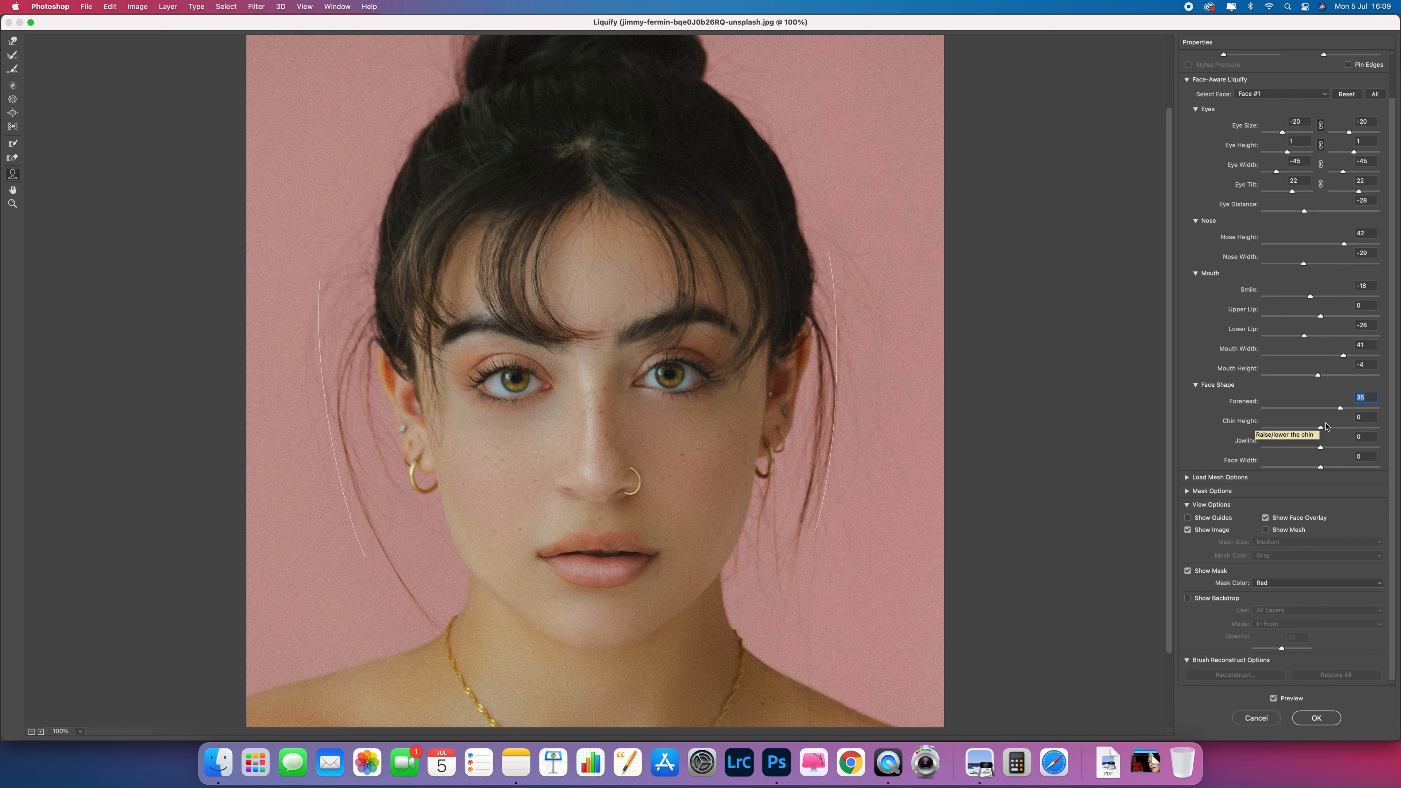
click(1322, 432)
mouse_move(1321, 431)
mouse_down()
mouse_move(1368, 427)
mouse_move(1289, 426)
mouse_move(1336, 420)
mouse_up()
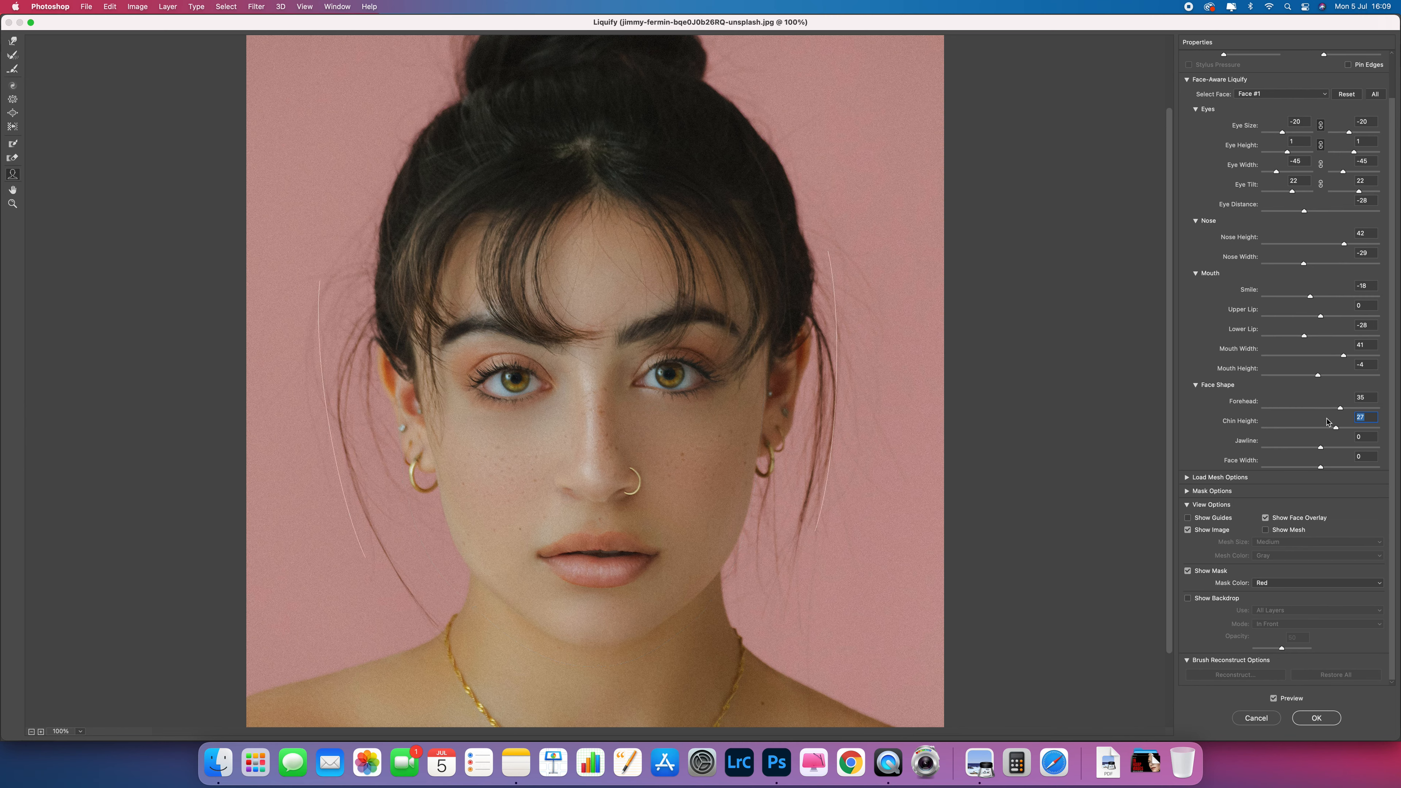
- Reduce the chin height to 21 and slim the jawline to -84
drag(1336, 427, 1265, 448)
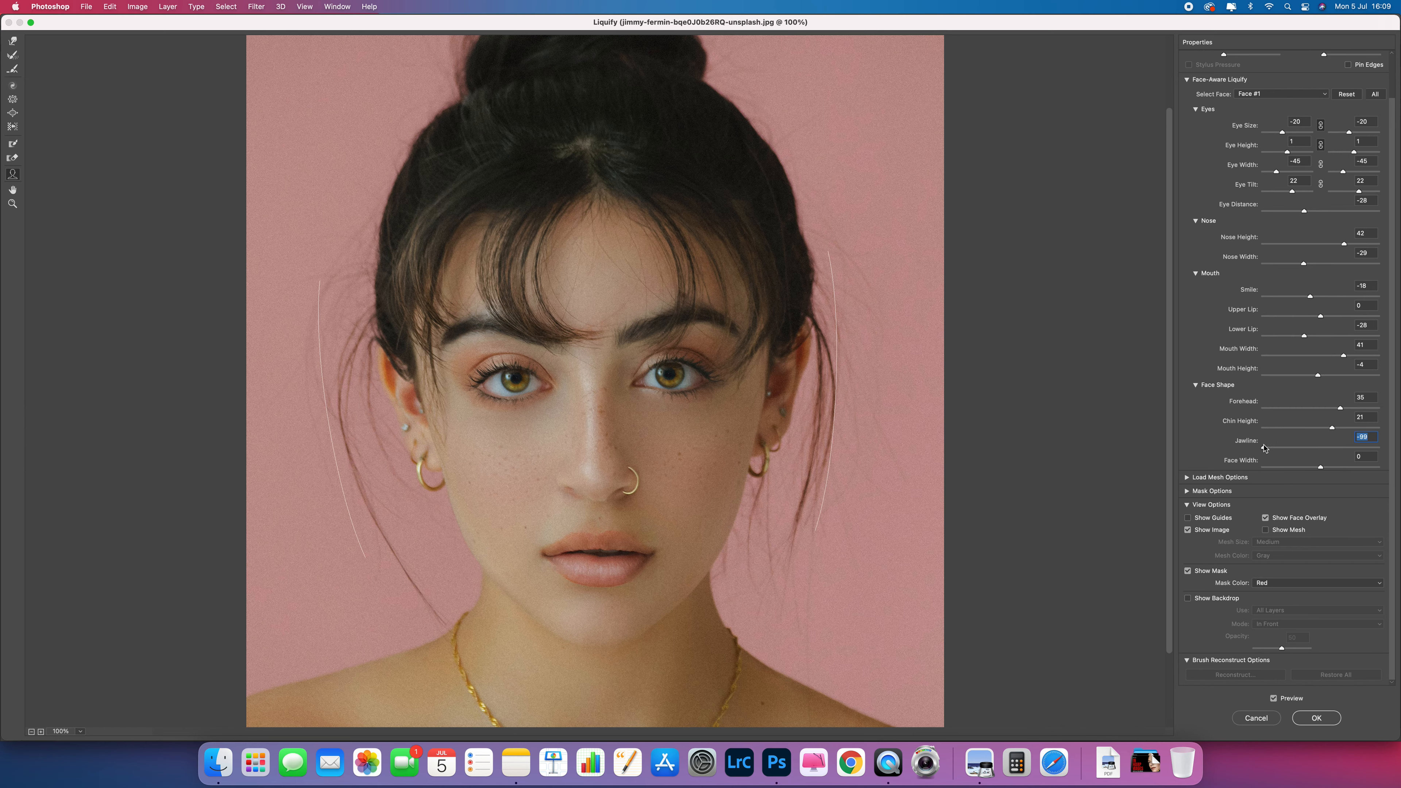
mouse_move(1265, 448)
mouse_down()
mouse_move(1316, 435)
mouse_move(1244, 446)
mouse_up()
mouse_move(717, 592)
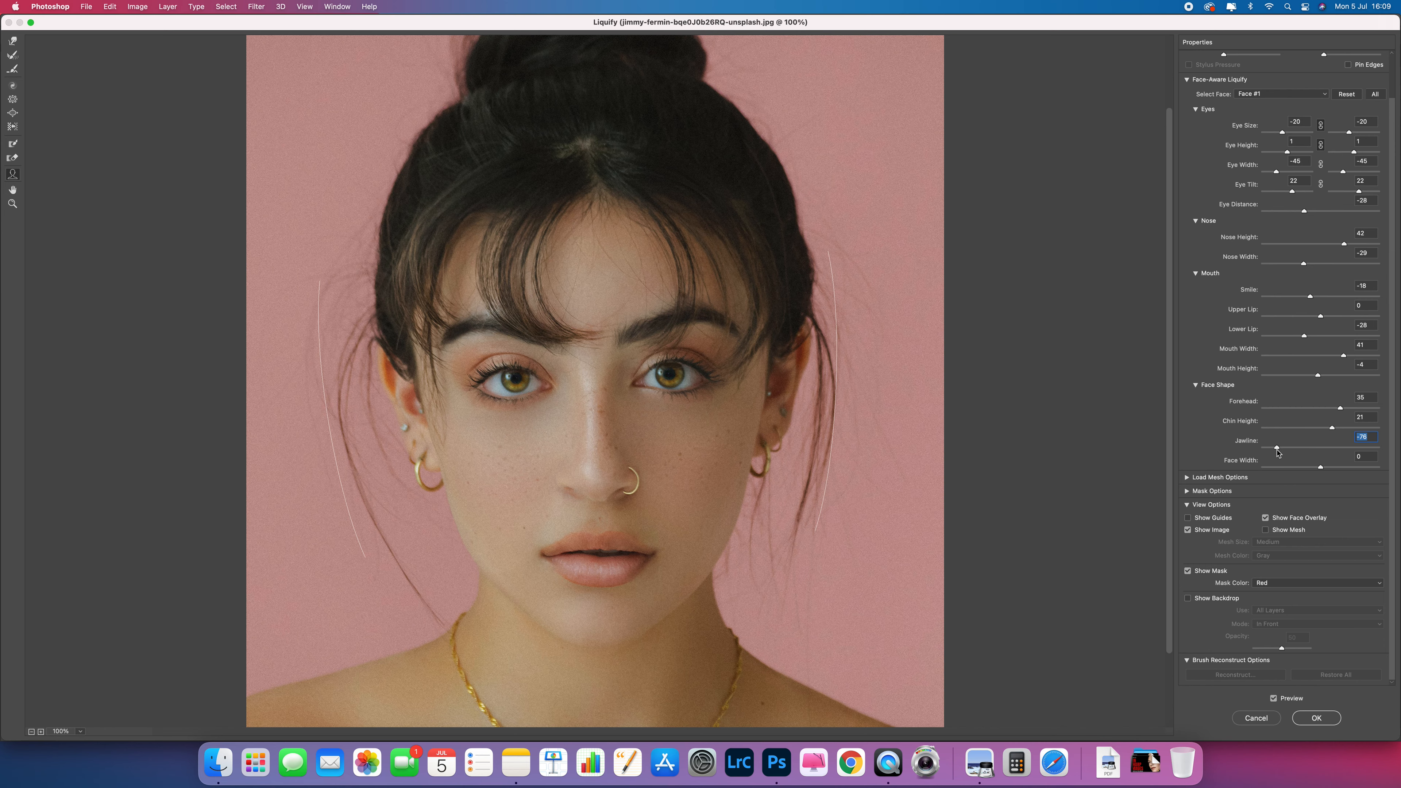
mouse_move(1278, 452)
mouse_down()
mouse_move(1261, 443)
mouse_move(1353, 445)
mouse_move(1272, 450)
mouse_up()
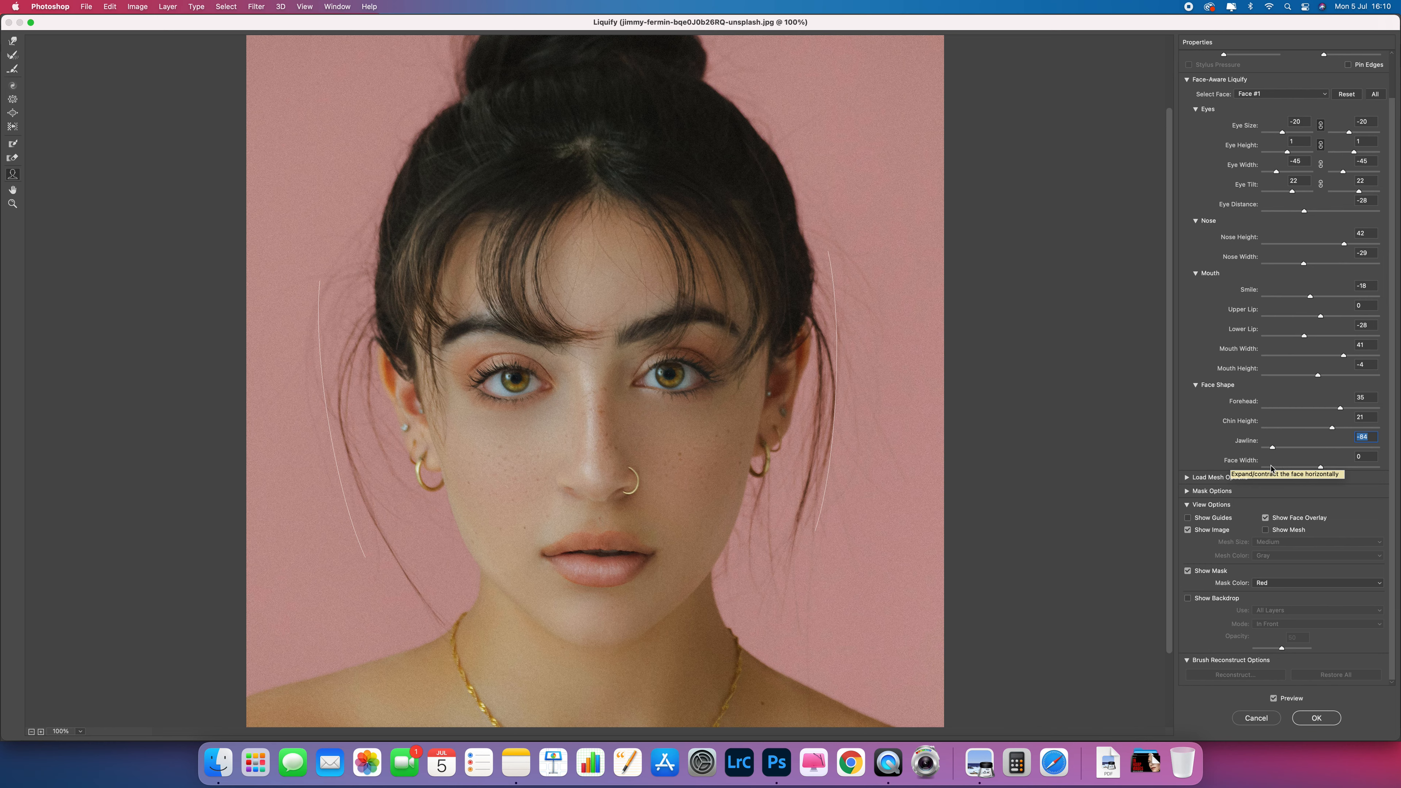
- Narrow the face width to -81 and apply the Liquify changes to the portrait
click(1319, 468)
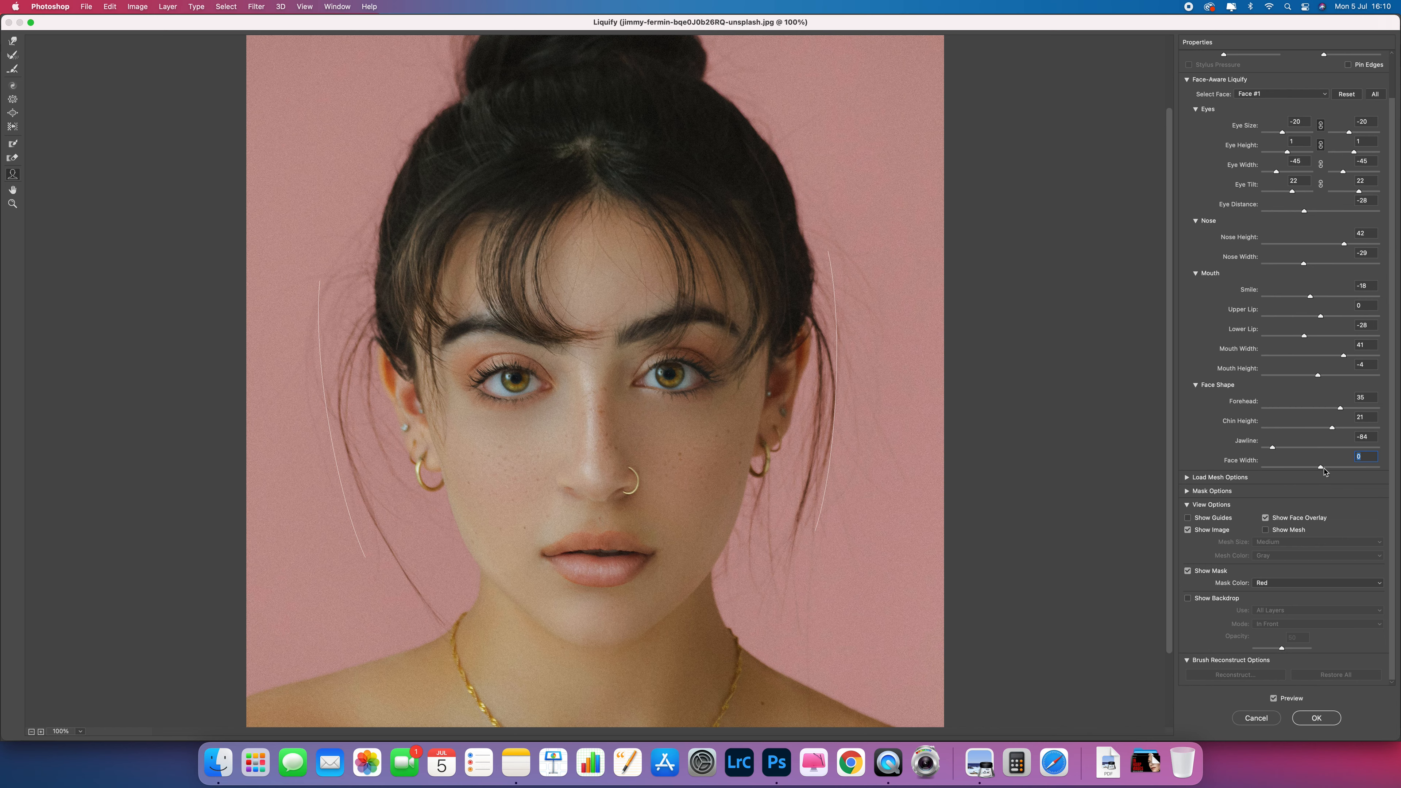
mouse_move(1320, 470)
mouse_down()
mouse_move(1276, 469)
mouse_move(1353, 466)
mouse_move(1266, 465)
mouse_move(1360, 464)
mouse_move(1281, 468)
mouse_move(1317, 465)
mouse_up()
mouse_move(717, 505)
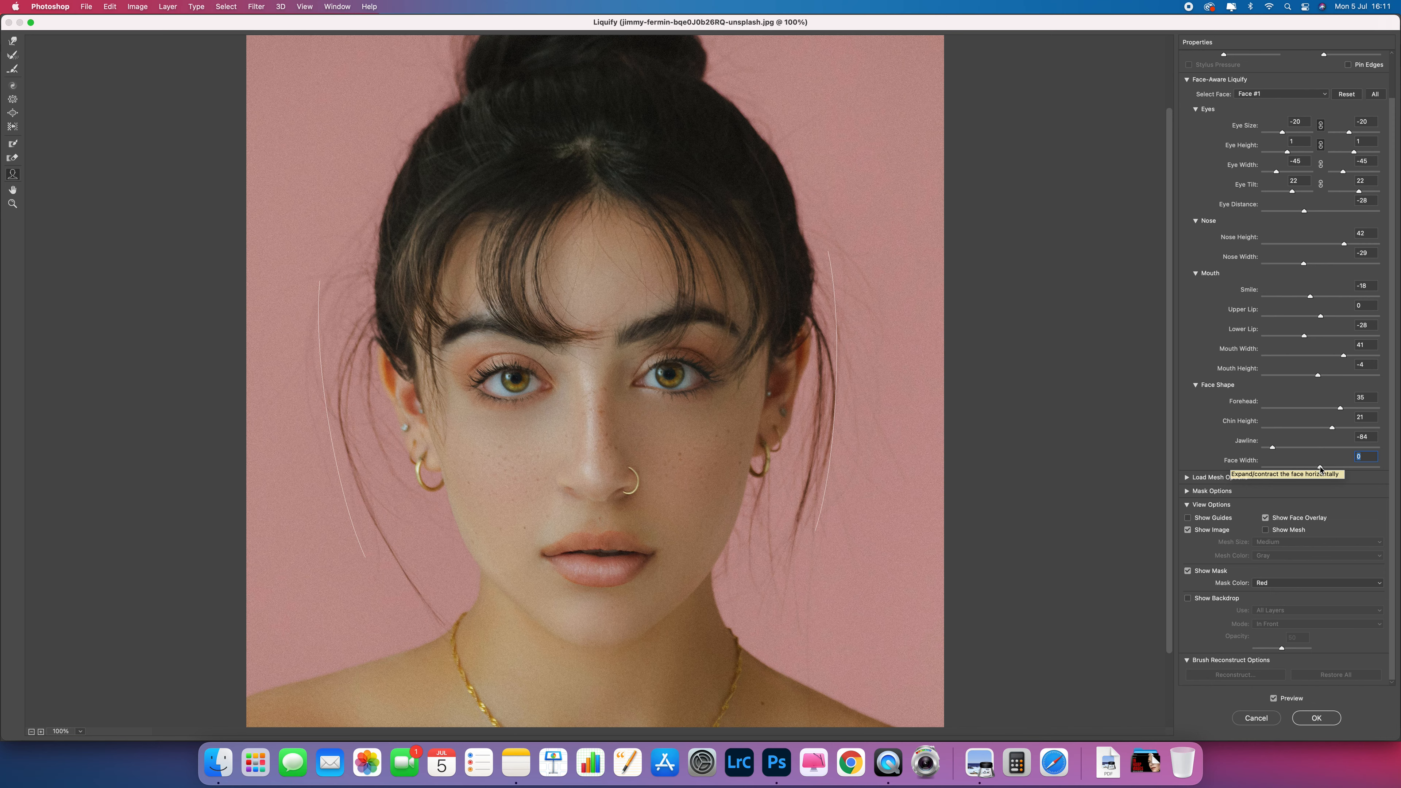
drag(1321, 467, 1277, 463)
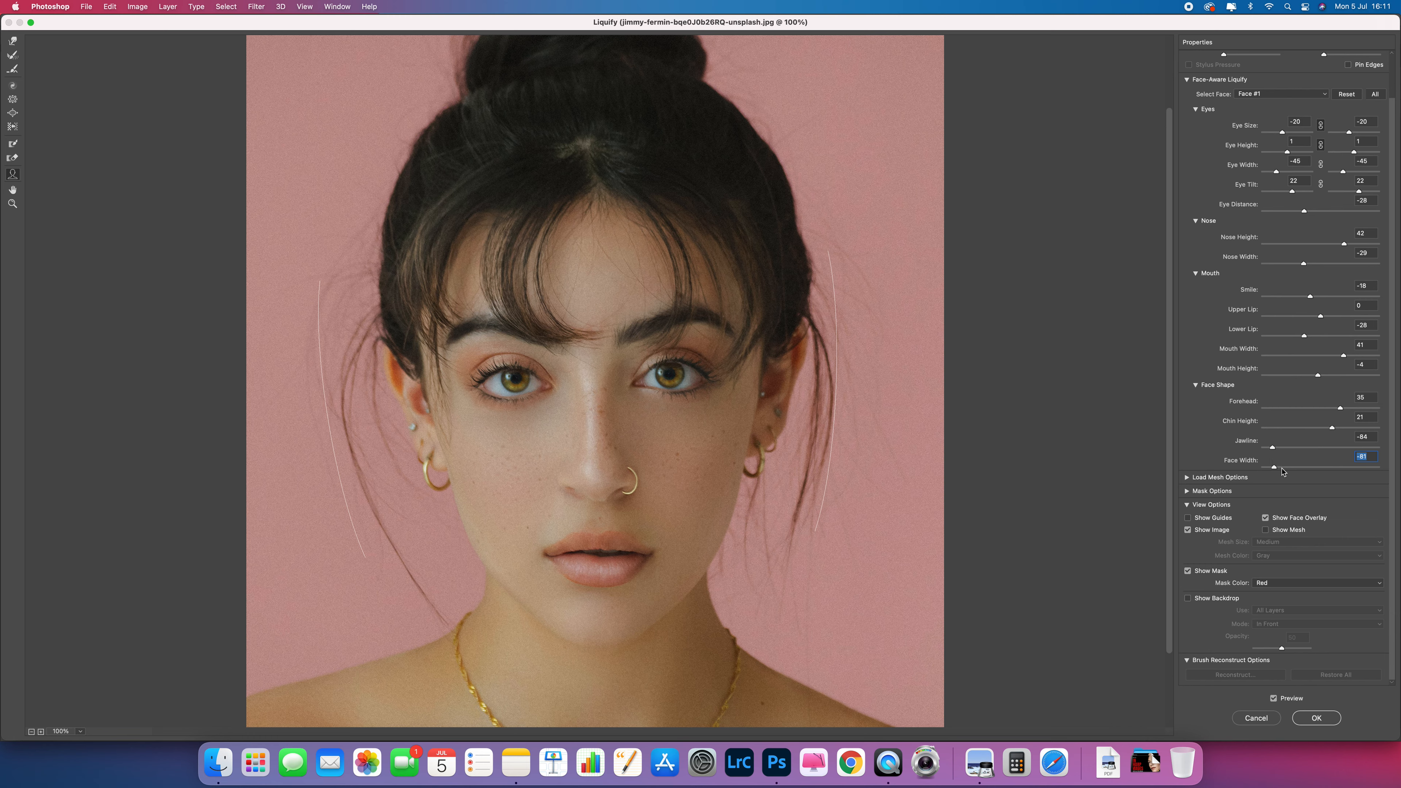
drag(1273, 468, 1273, 468)
click(1314, 718)
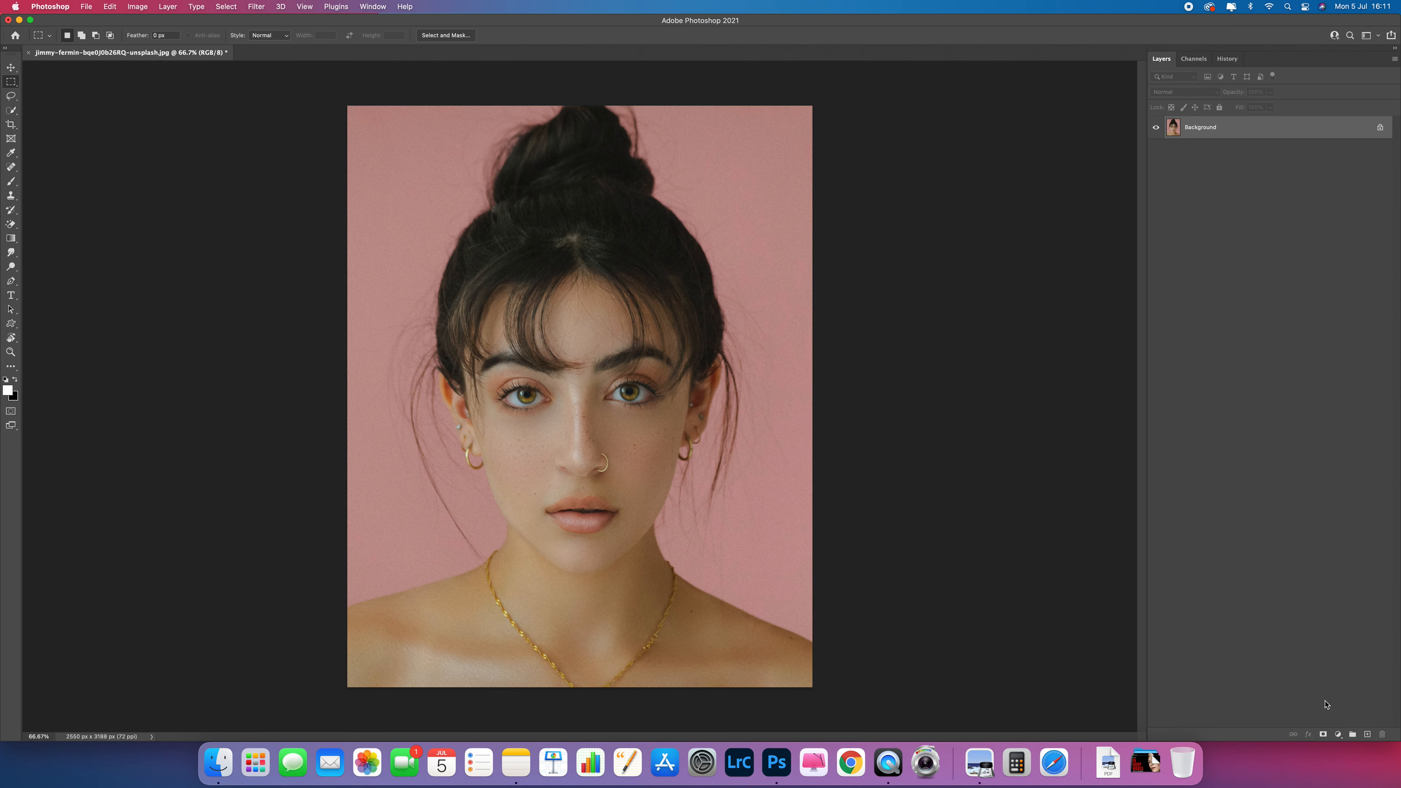
- Compare the portrait before and after the edit by alternating between the Open and Liquify history states
click(1225, 62)
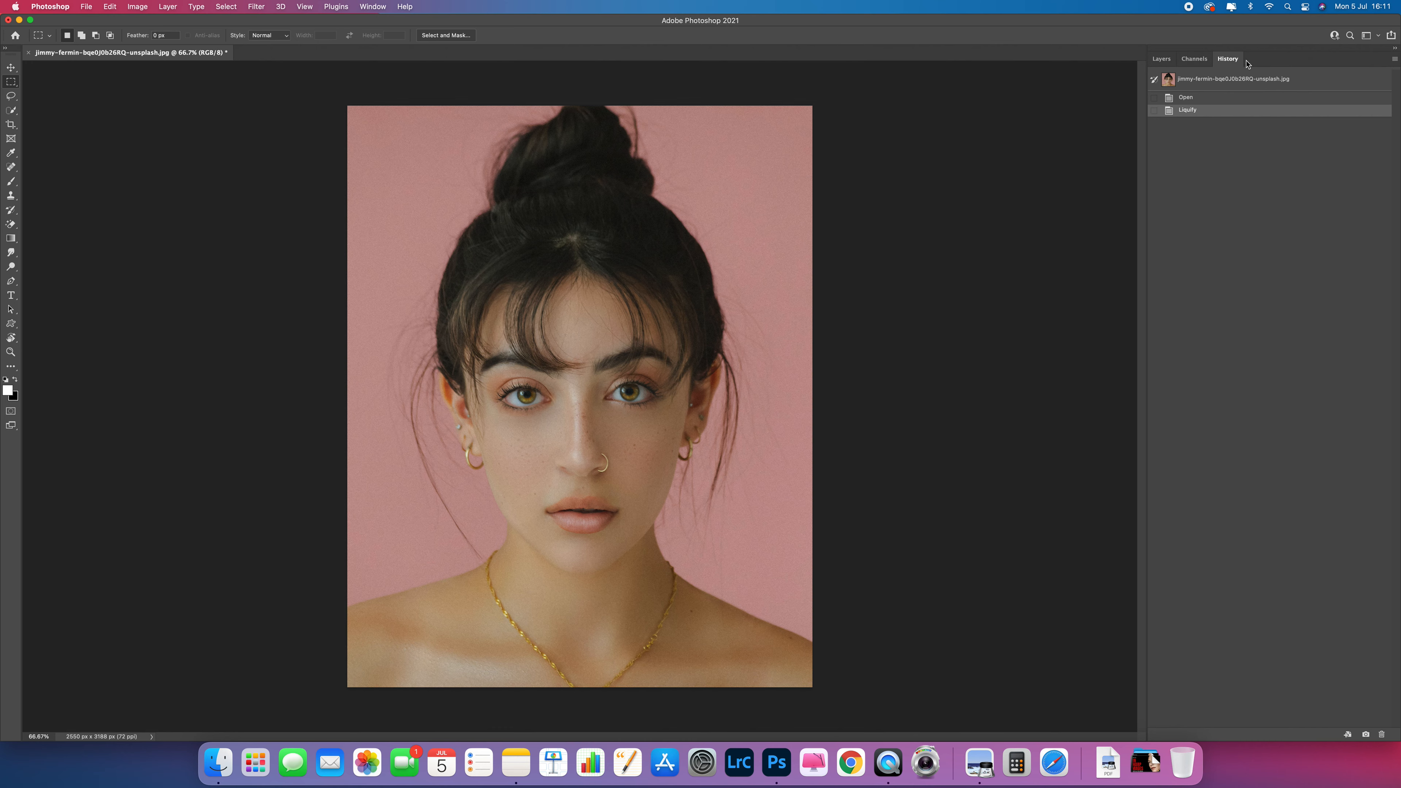
click(1194, 99)
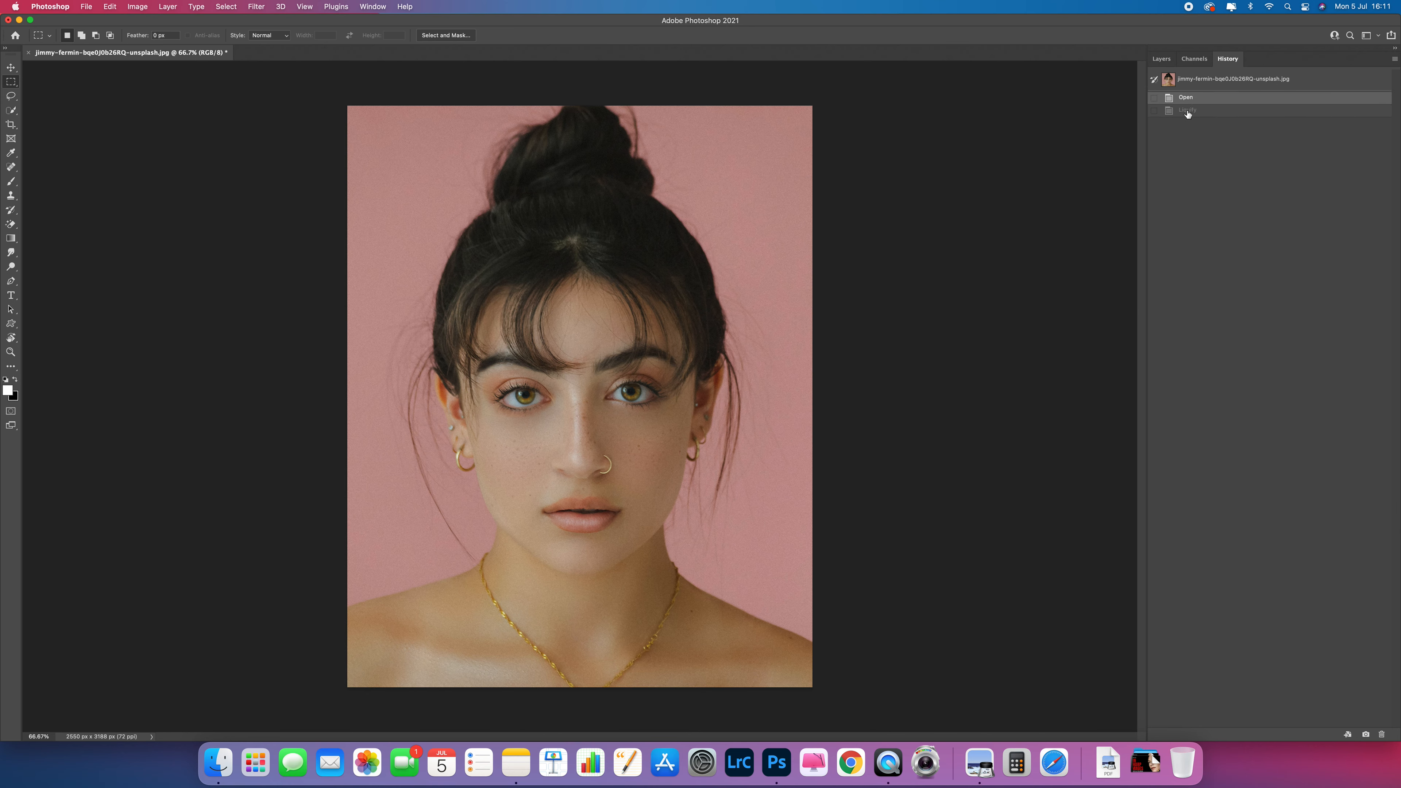
click(1187, 112)
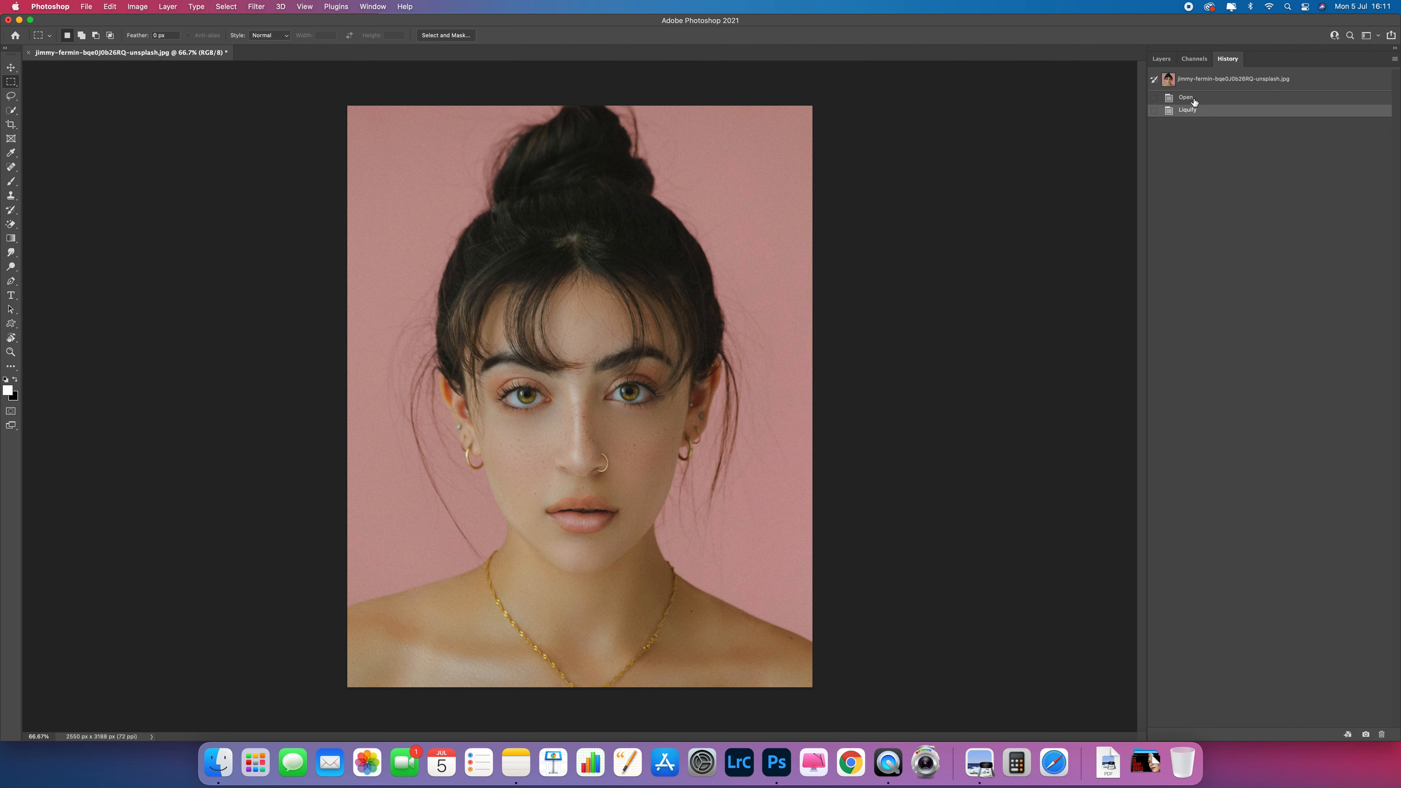
click(1195, 99)
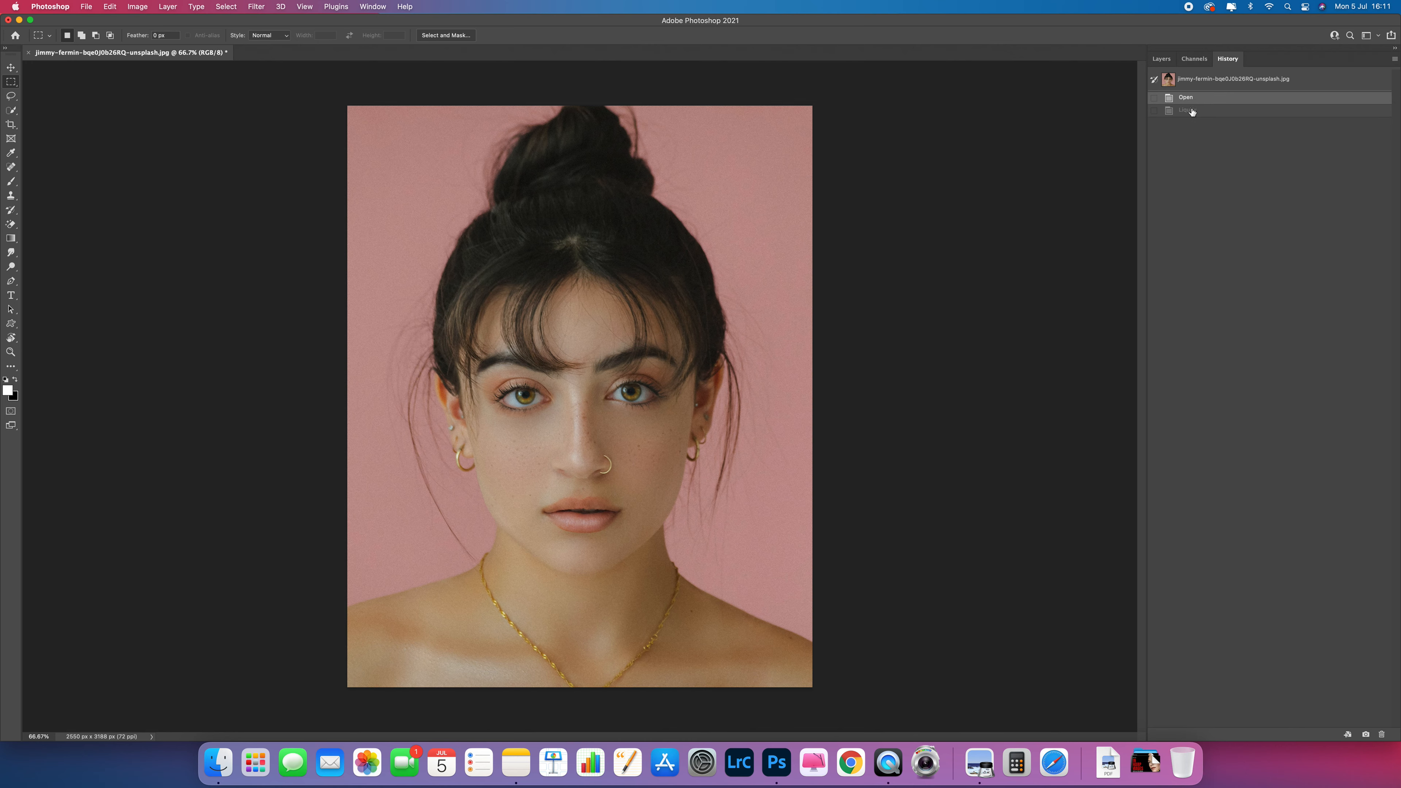
click(1191, 111)
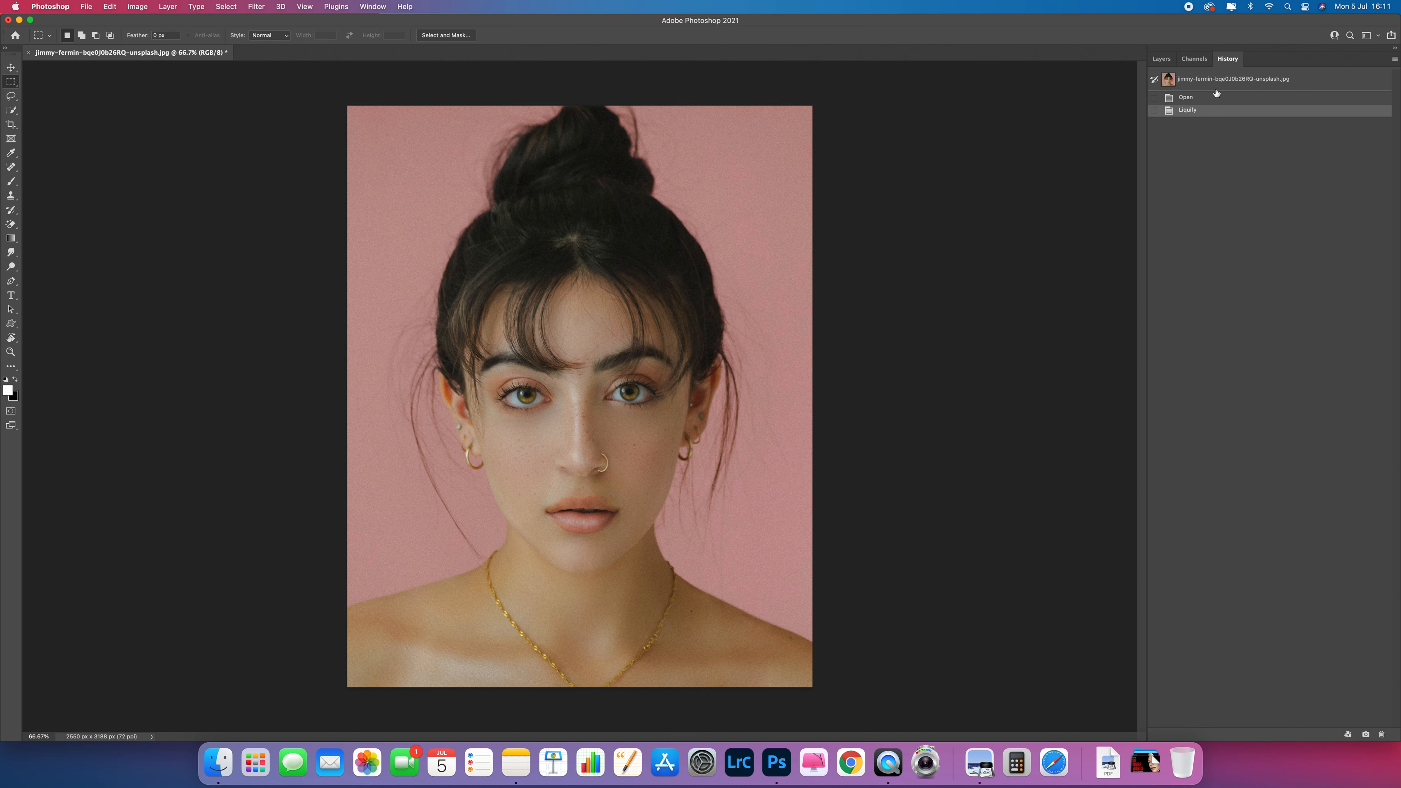
click(1204, 98)
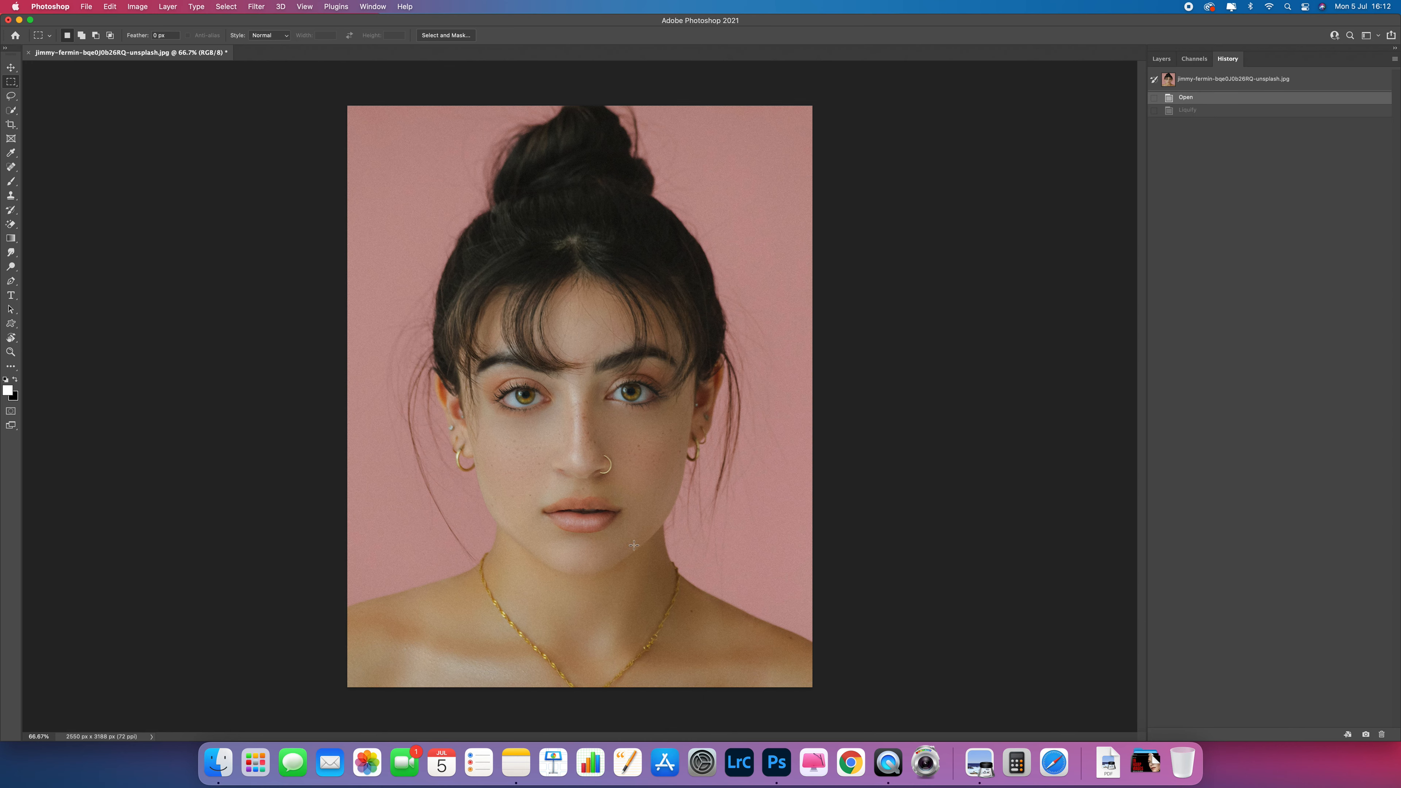
click(1208, 113)
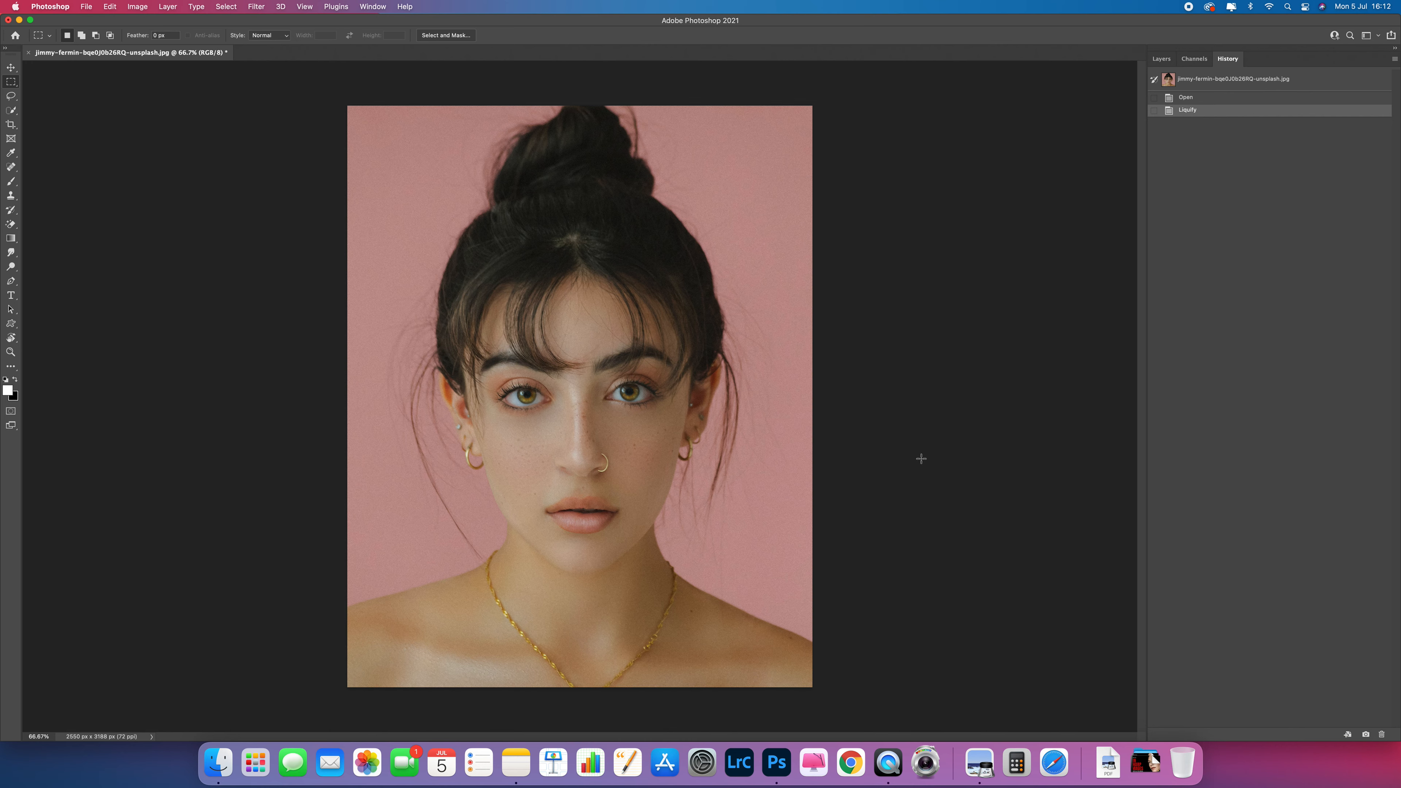
click(1201, 102)
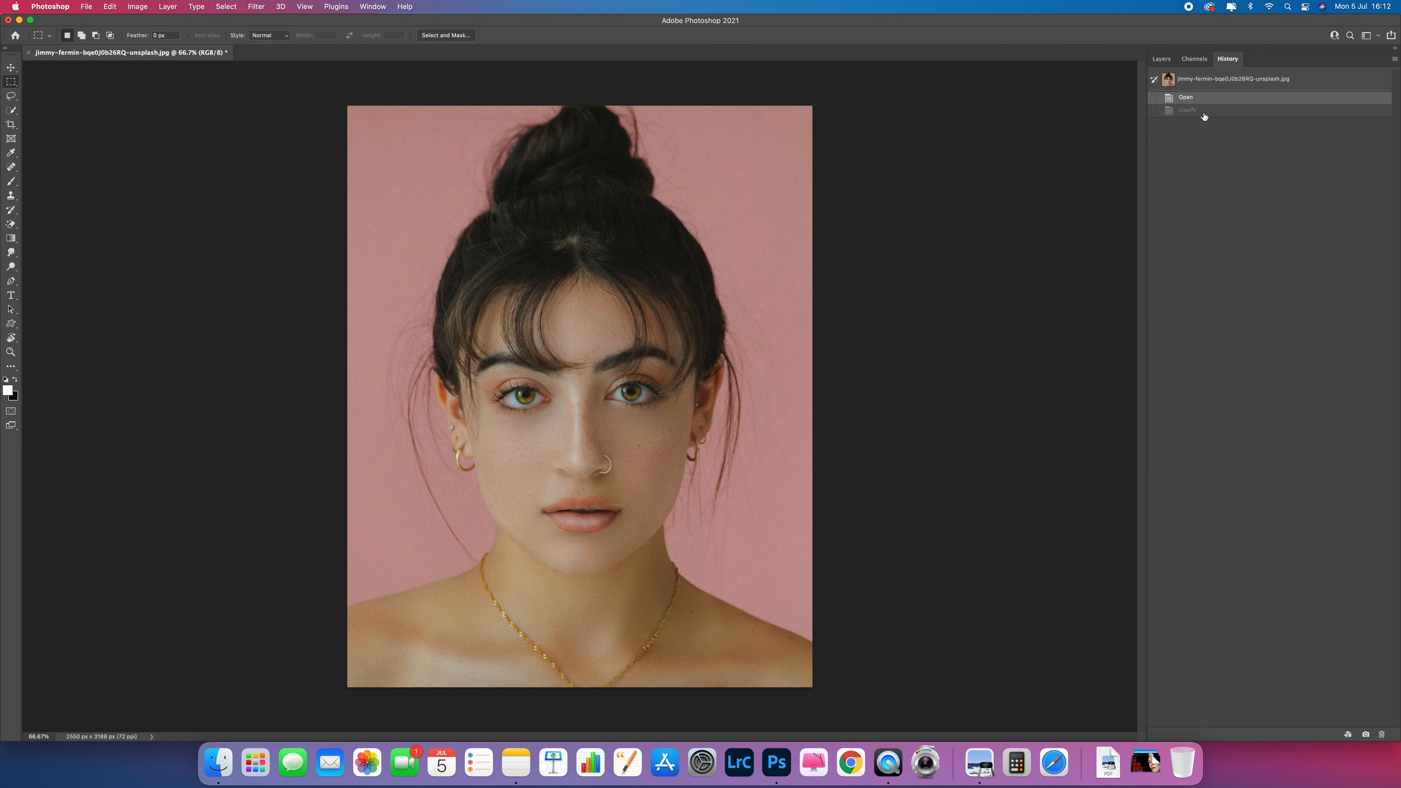
- Switch repeatedly between the Liquify and Open history states to check the reshaped face against the original, ending on Liquify
click(1204, 113)
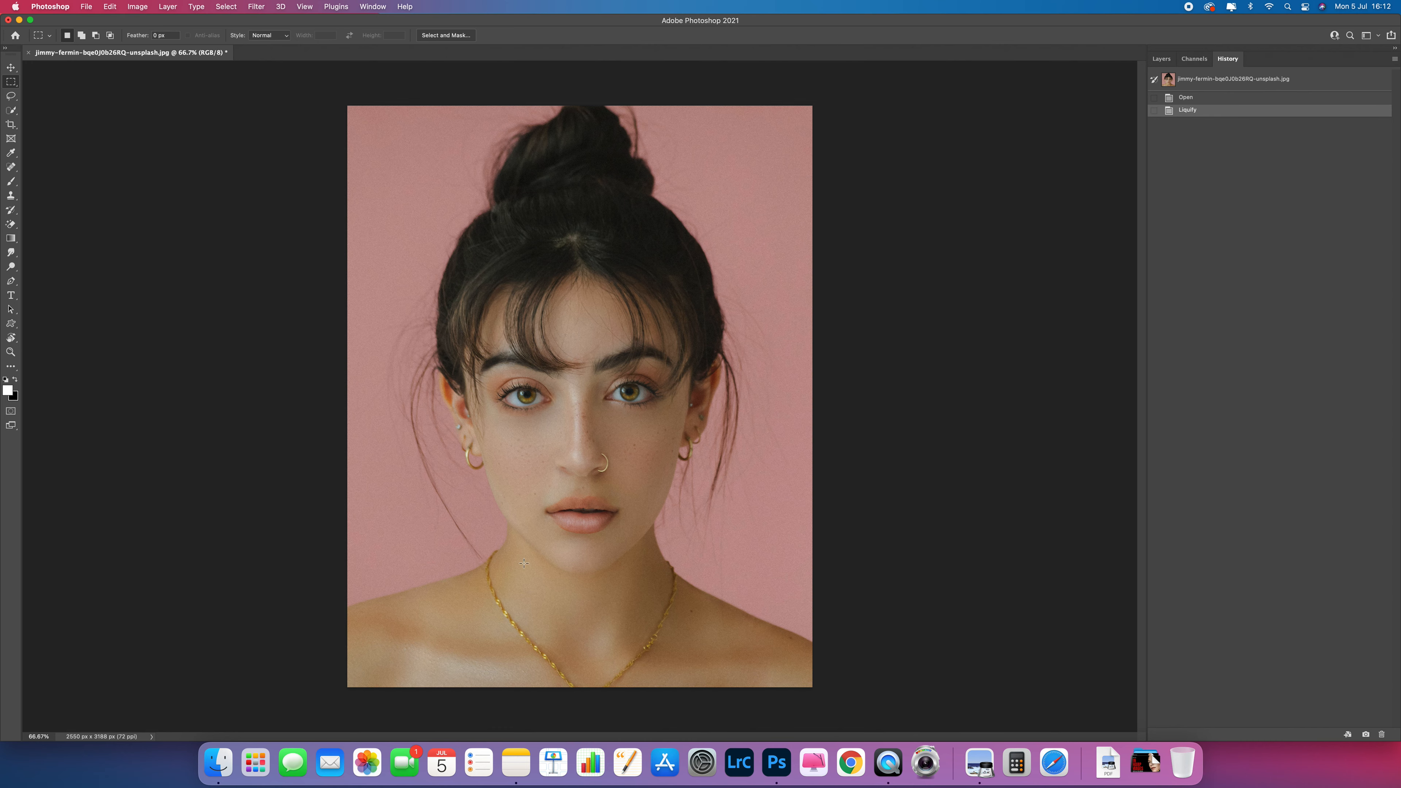
click(1202, 99)
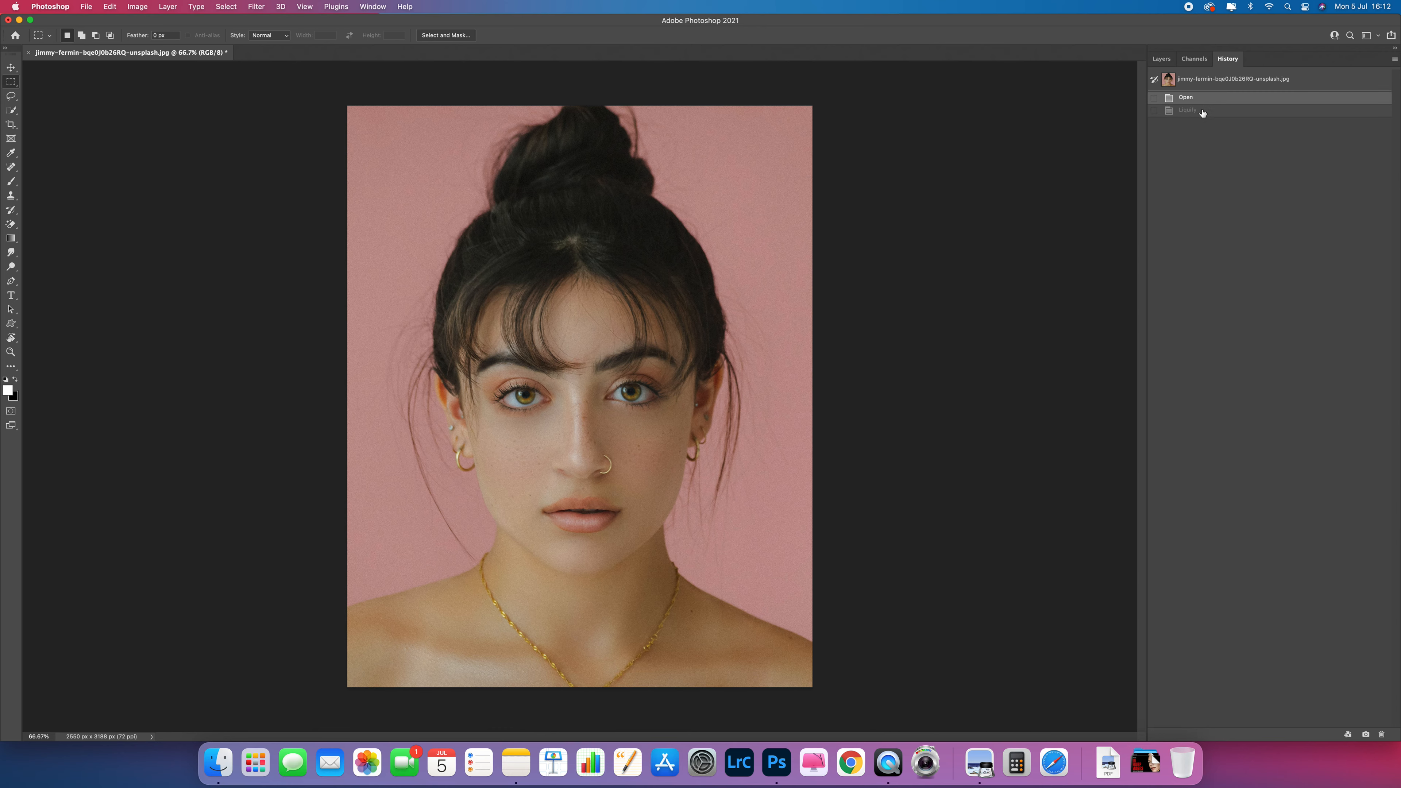
click(1202, 113)
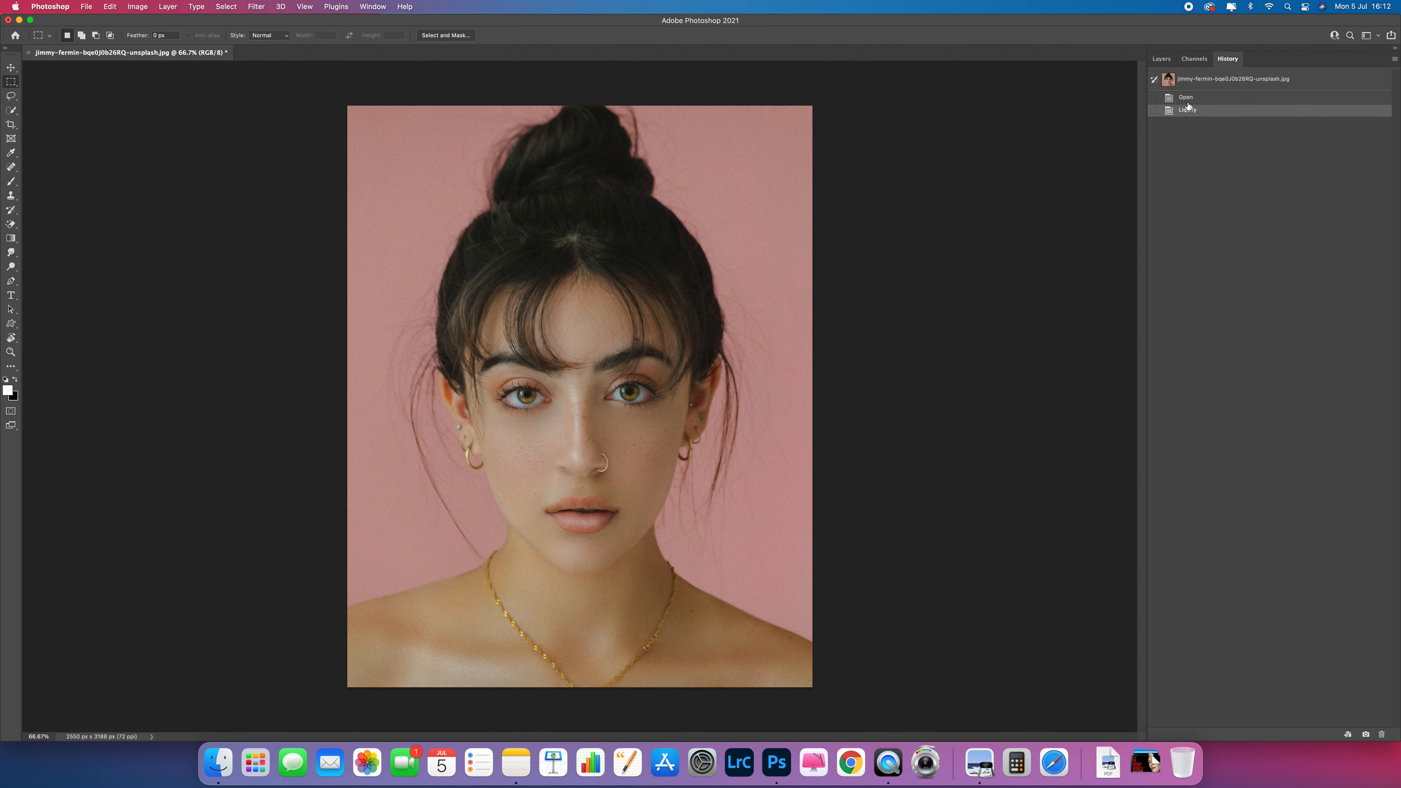
click(1233, 101)
click(1230, 113)
- Reopen the Liquify filter and try eye sizes of 72 and 100 with both eye tilts at 100
click(264, 6)
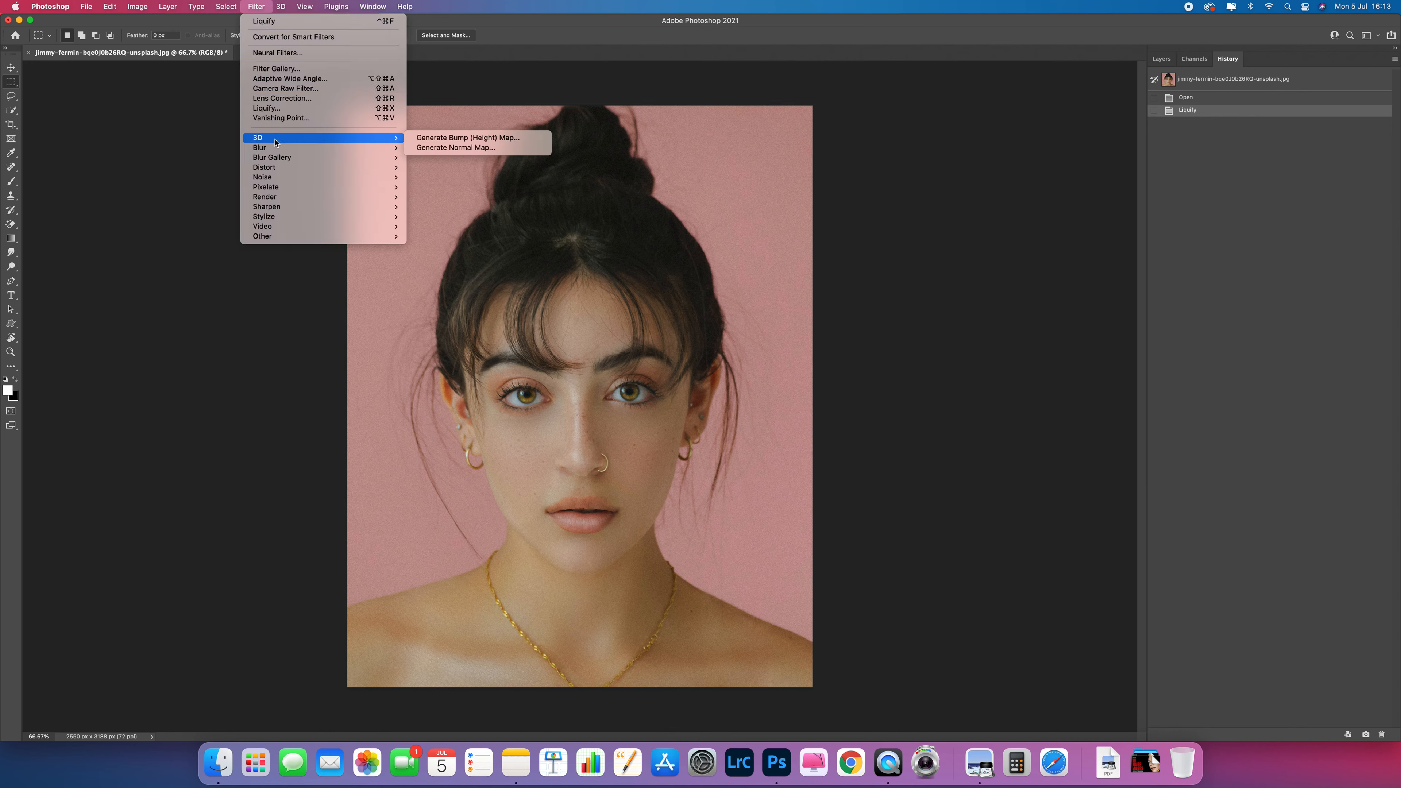
click(279, 109)
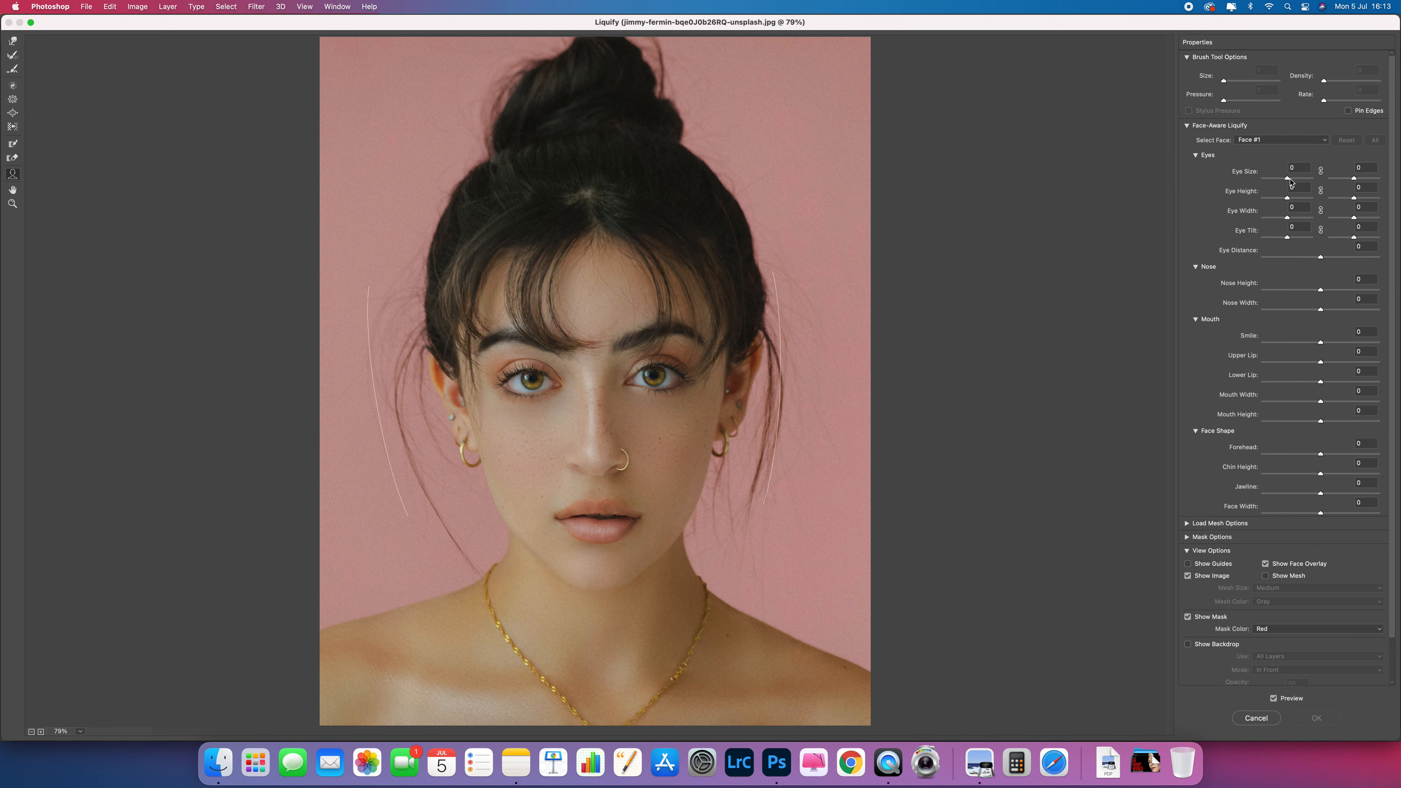
drag(1291, 182, 1380, 180)
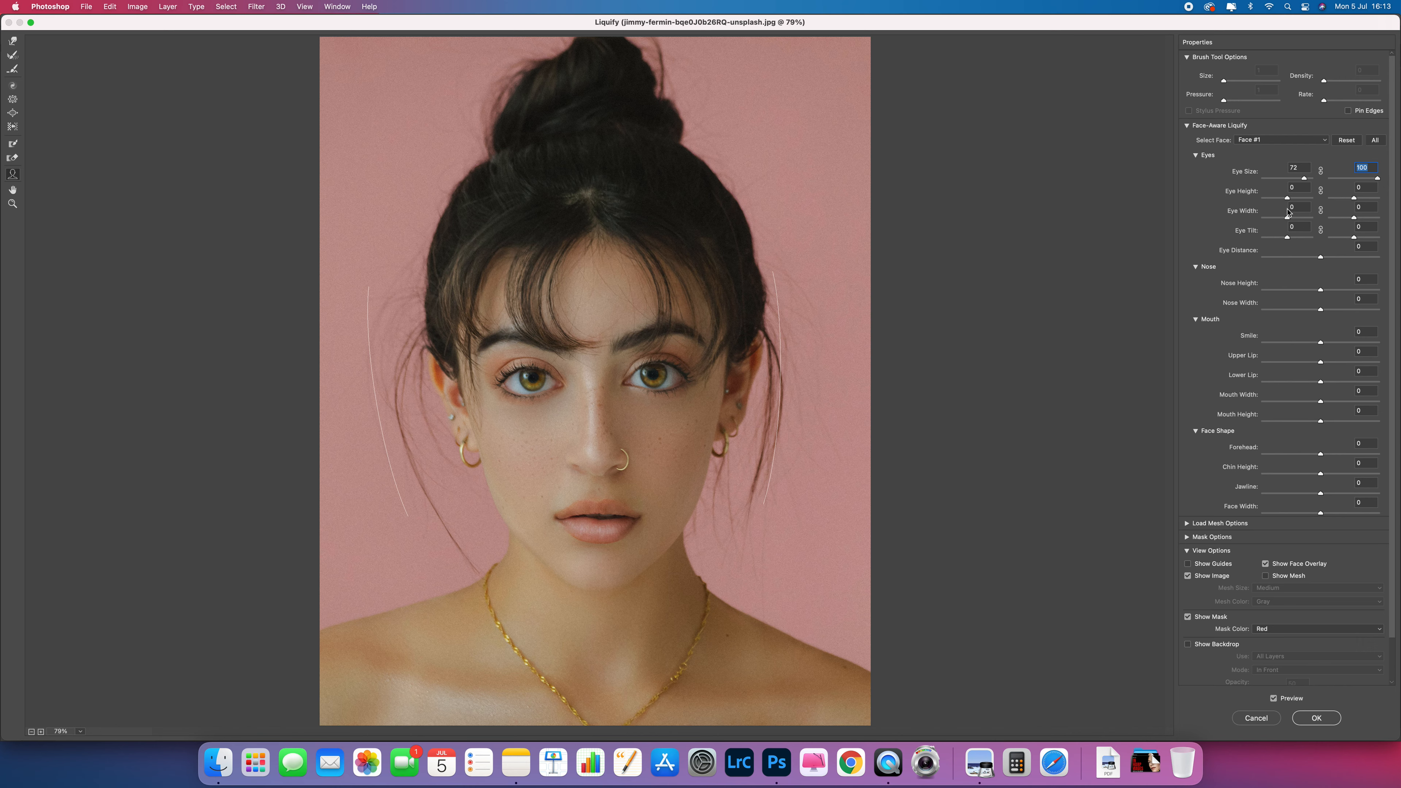
drag(1287, 237, 1386, 235)
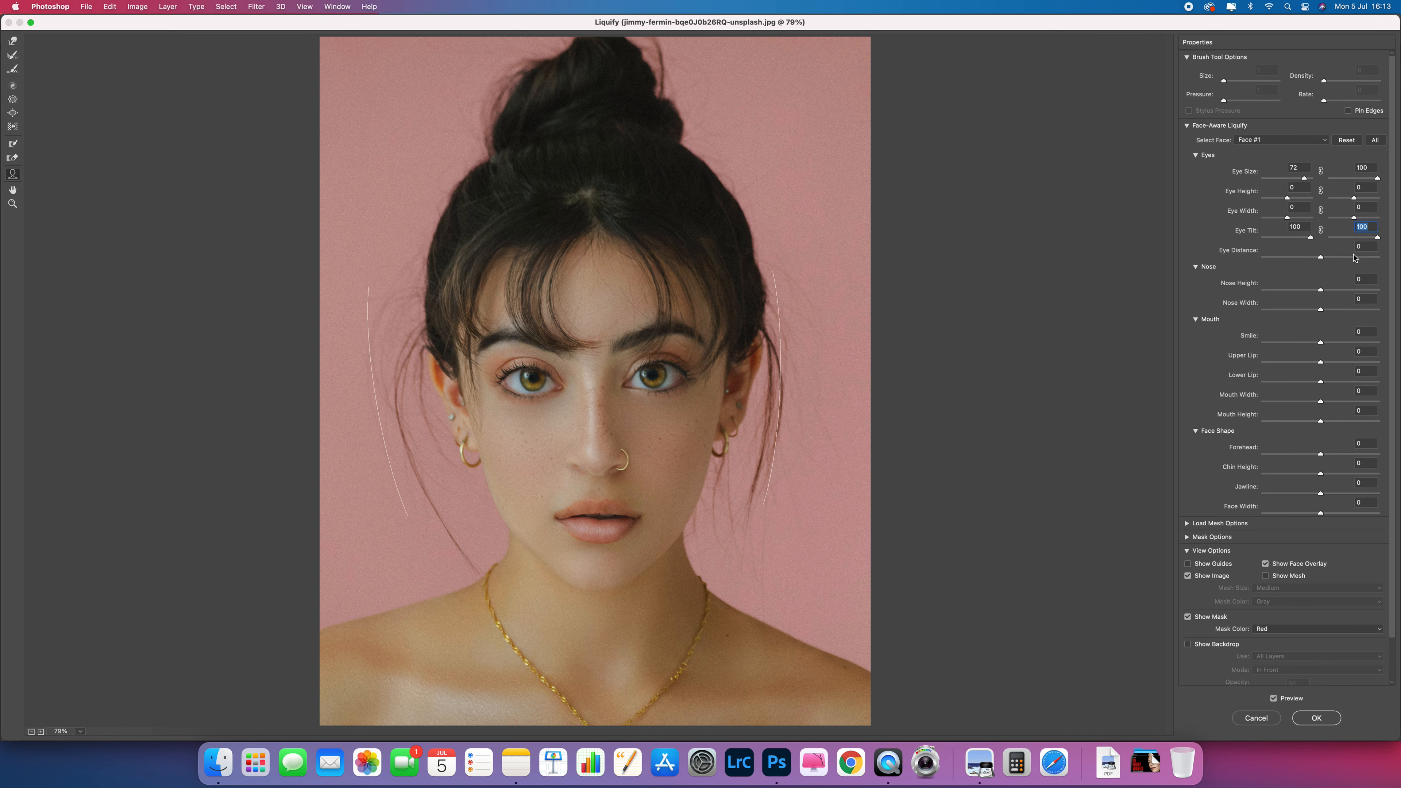
- Try nose height -100 and width 100, with mouth settings of smile 100, upper lip -100, lower lip 100 and mouth height -100
drag(1320, 291, 1377, 342)
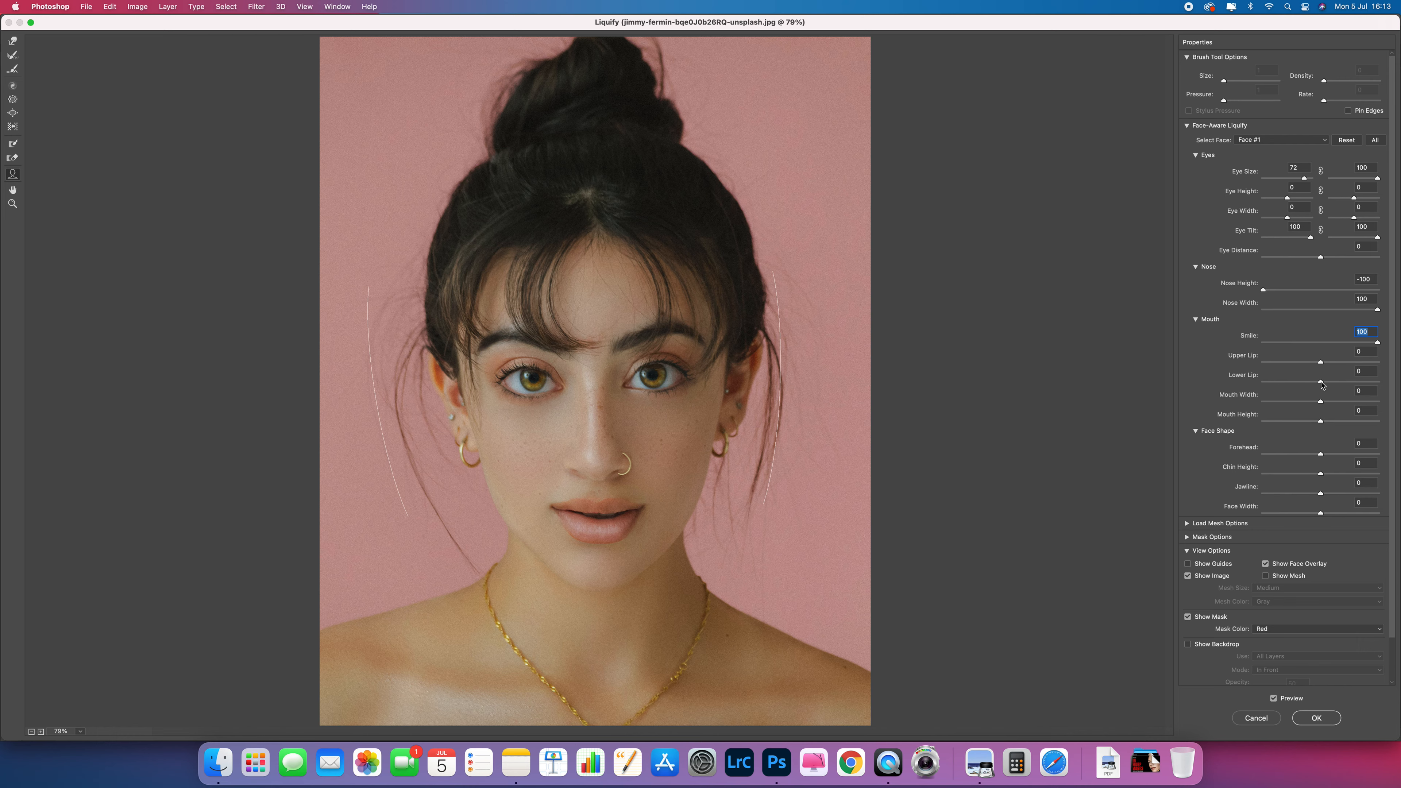
drag(1321, 362, 1236, 366)
drag(1320, 382, 1196, 407)
drag(1322, 421, 1223, 423)
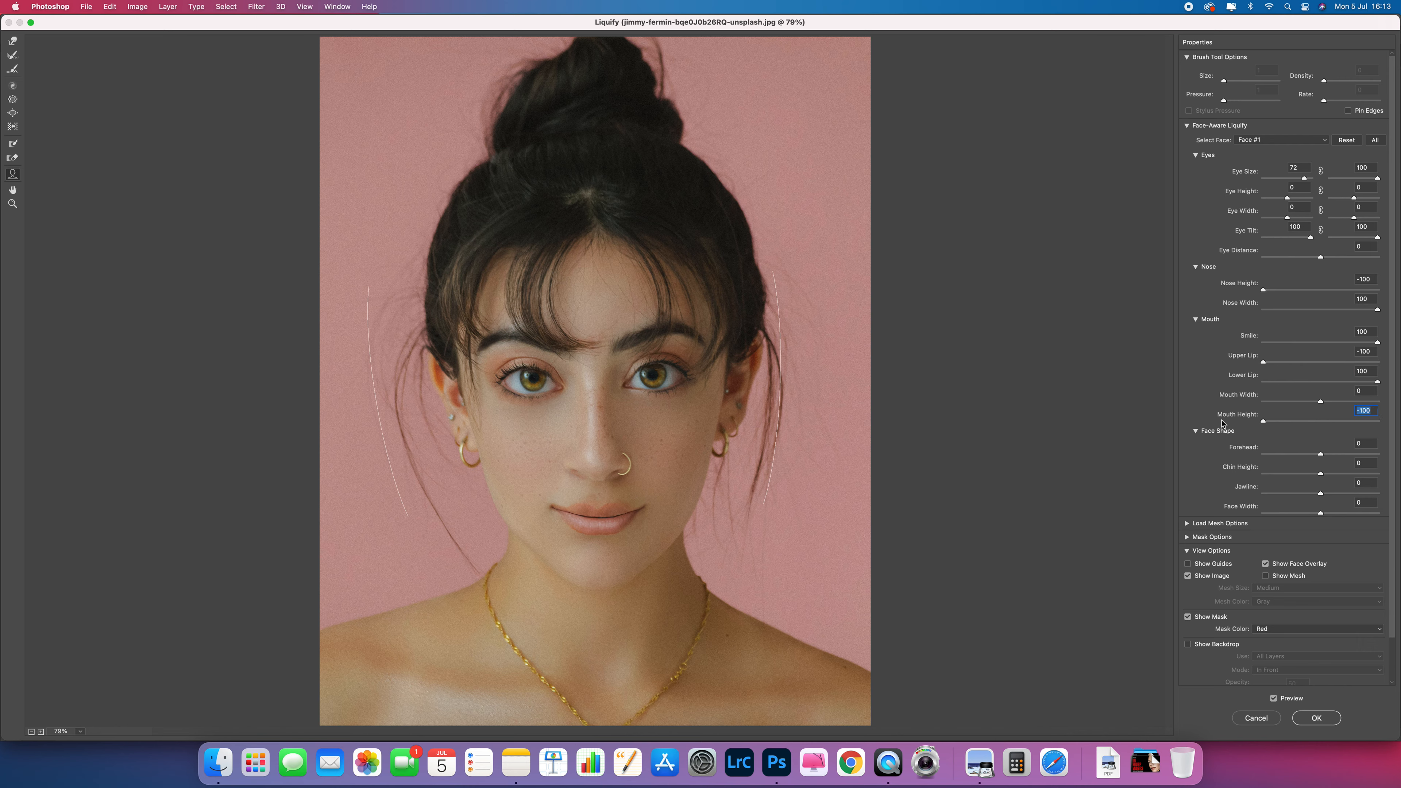
- Try a face shape with forehead 100, chin height -100, jawline 100 and face width 100, and cancel the Liquify session
drag(1320, 453, 1379, 454)
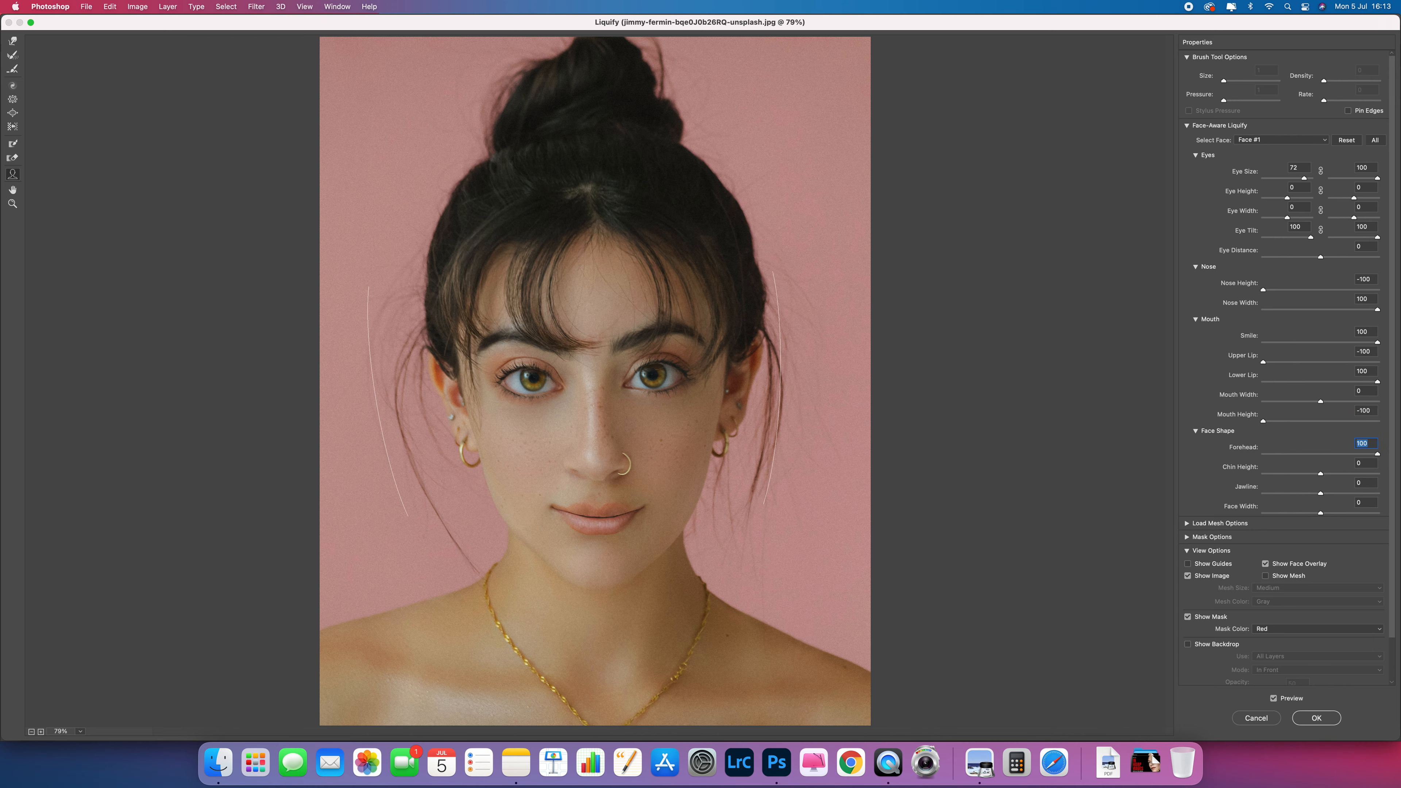
key(Tab)
drag(1320, 473, 1238, 476)
drag(1322, 494, 1379, 513)
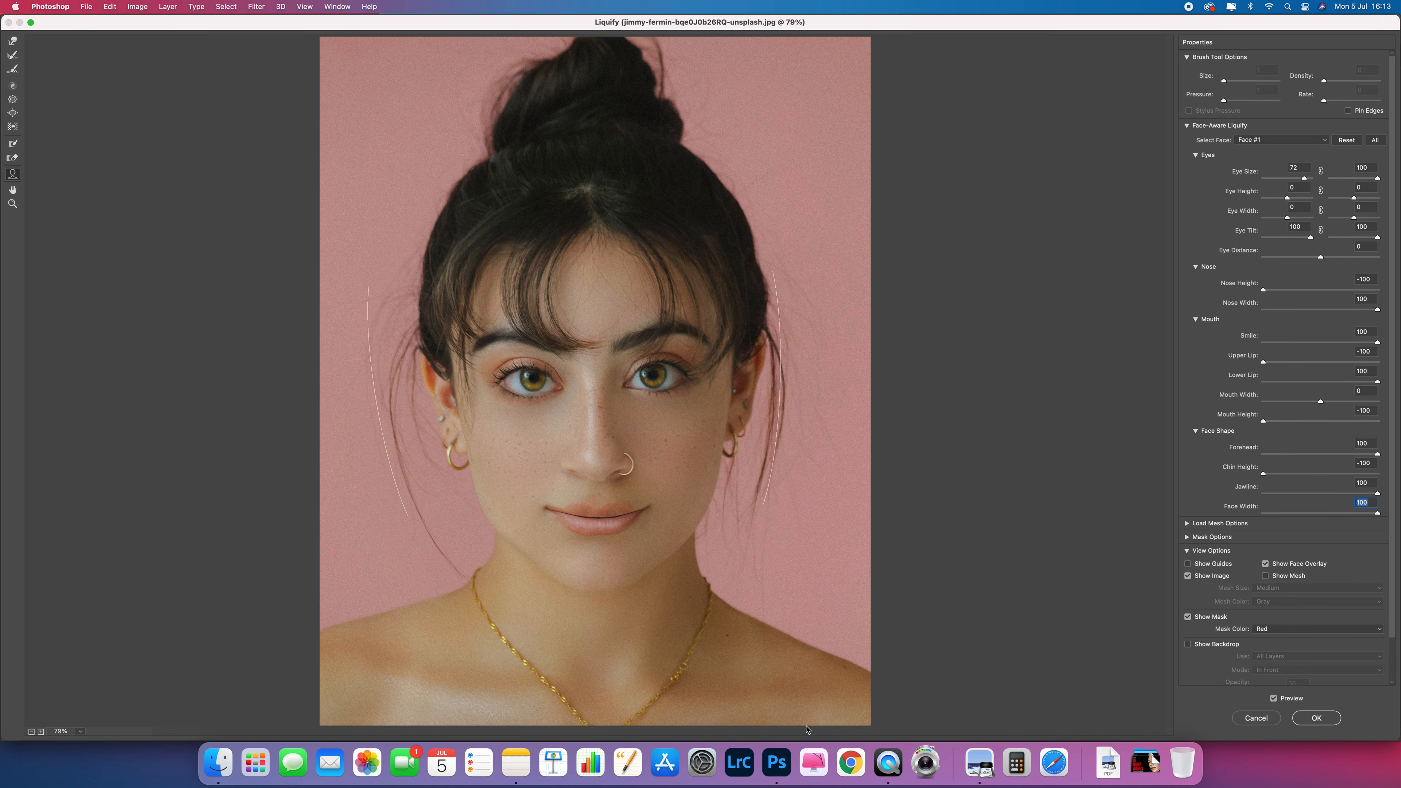
click(1247, 719)
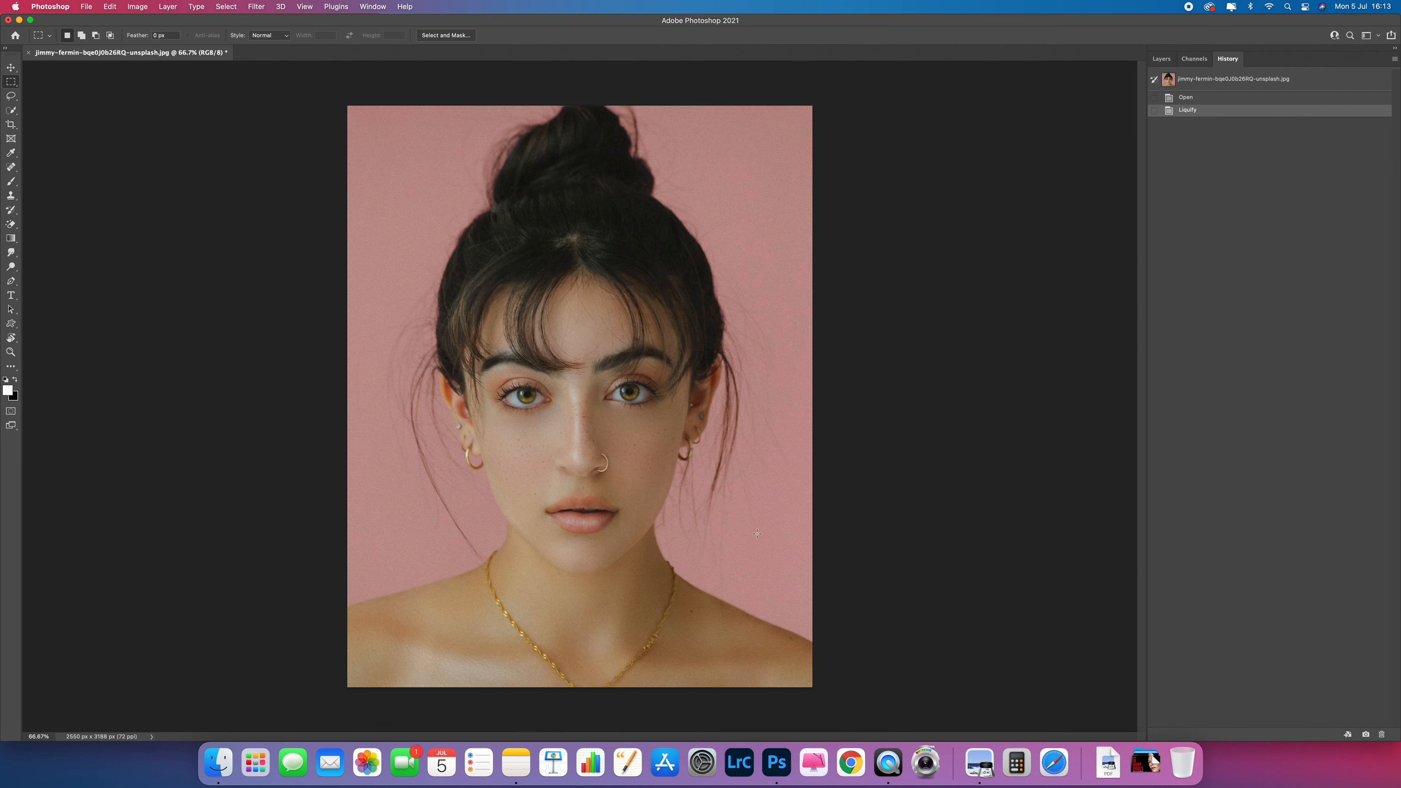
- Compare the original portrait with the subtly slimmed version several times through the history, finishing on the Liquify state
click(1186, 100)
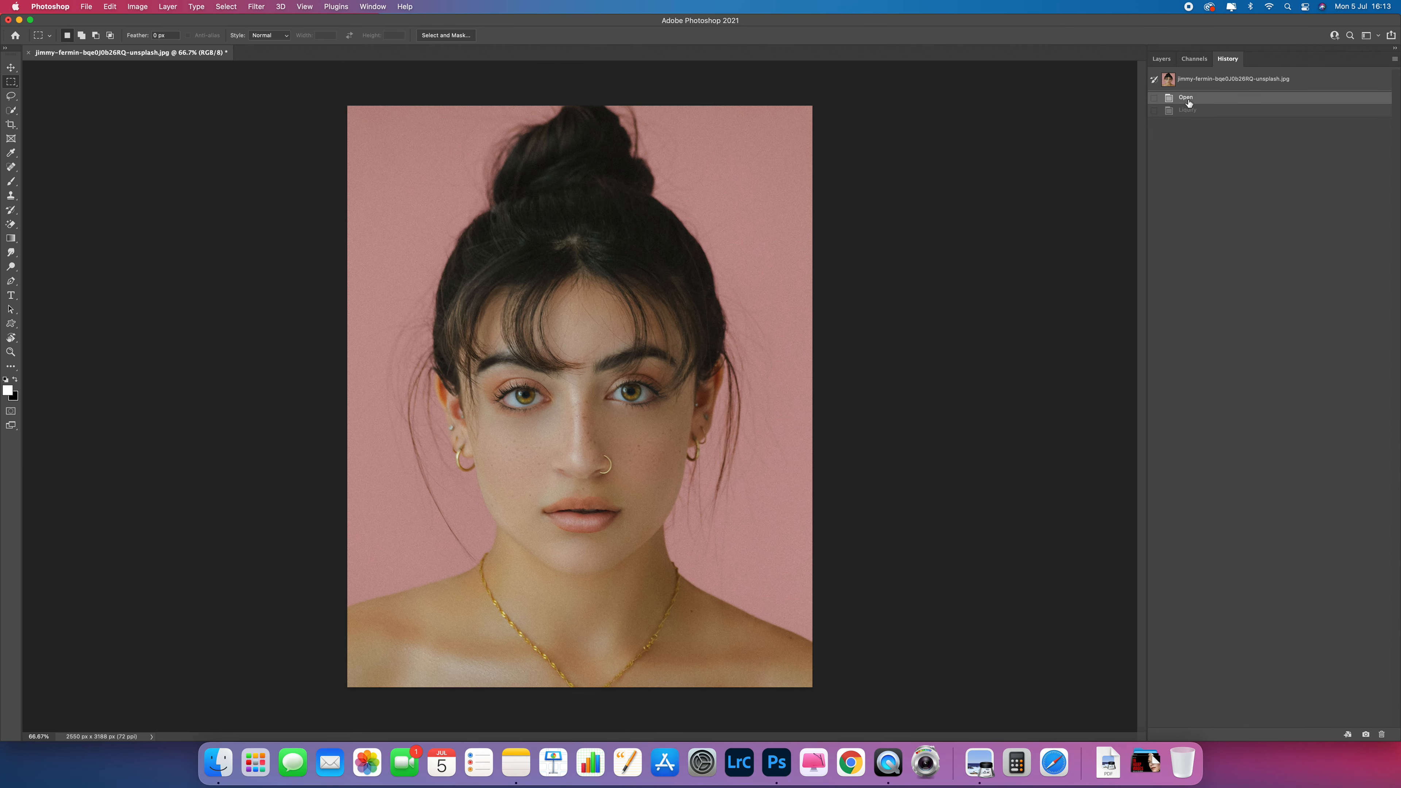
click(1192, 112)
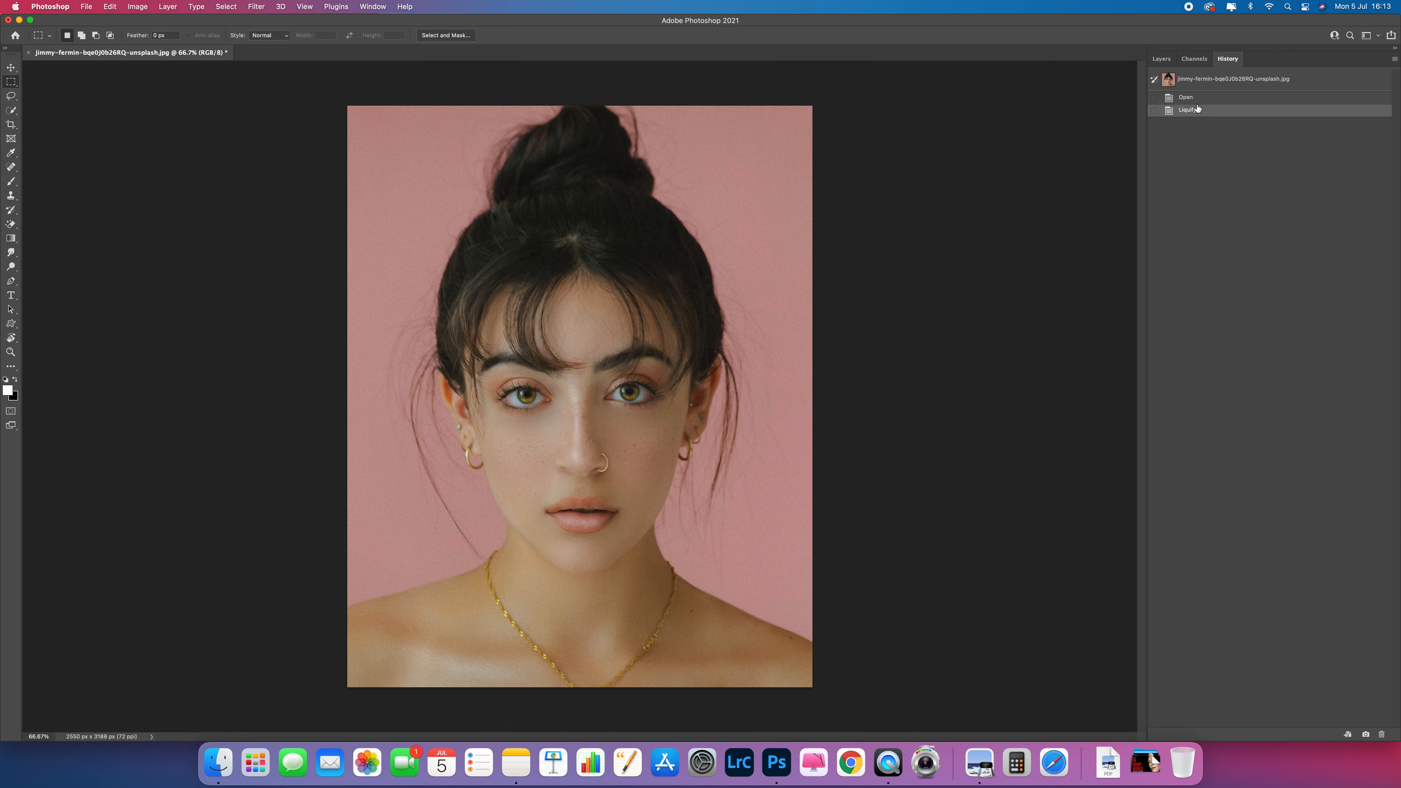
click(1200, 99)
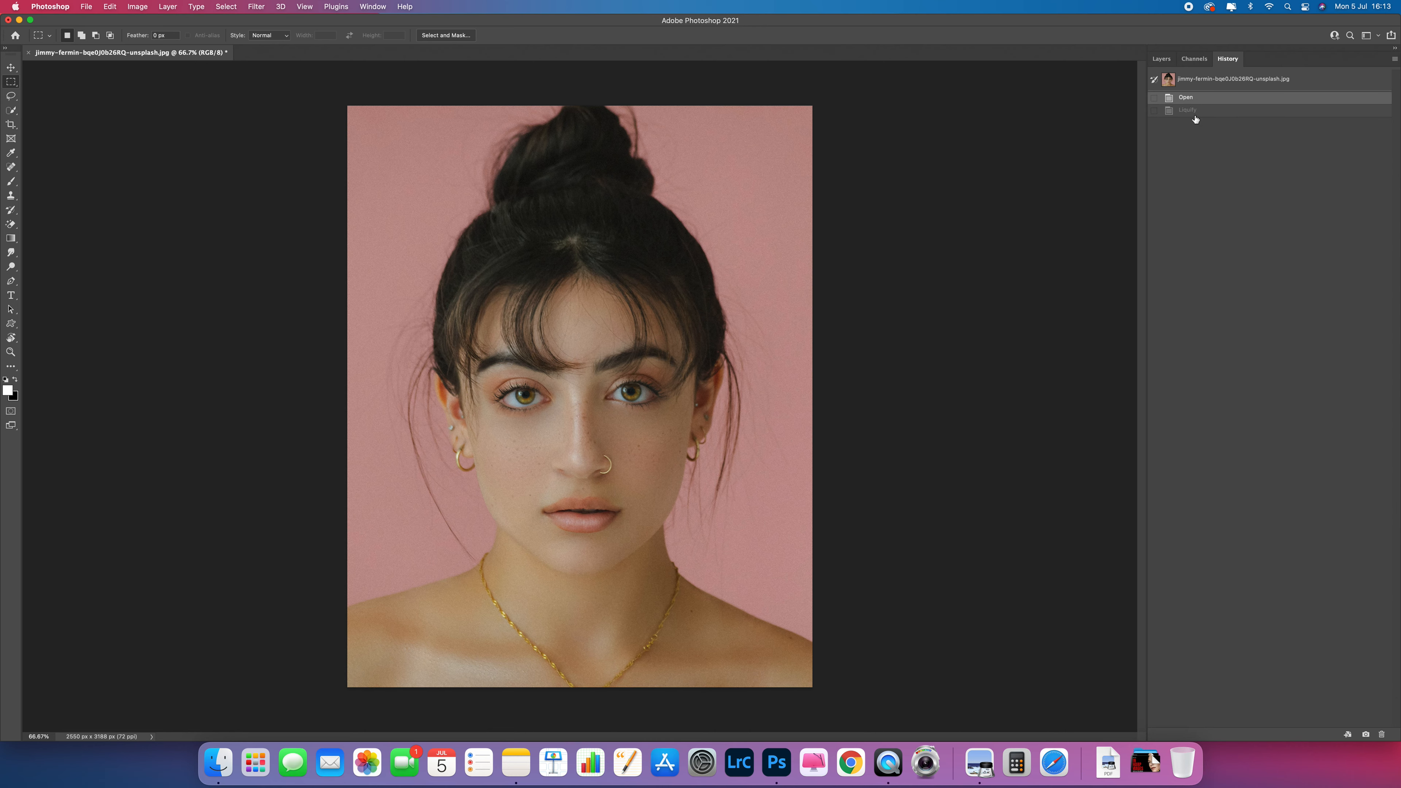
click(1193, 113)
click(1201, 98)
click(1198, 112)
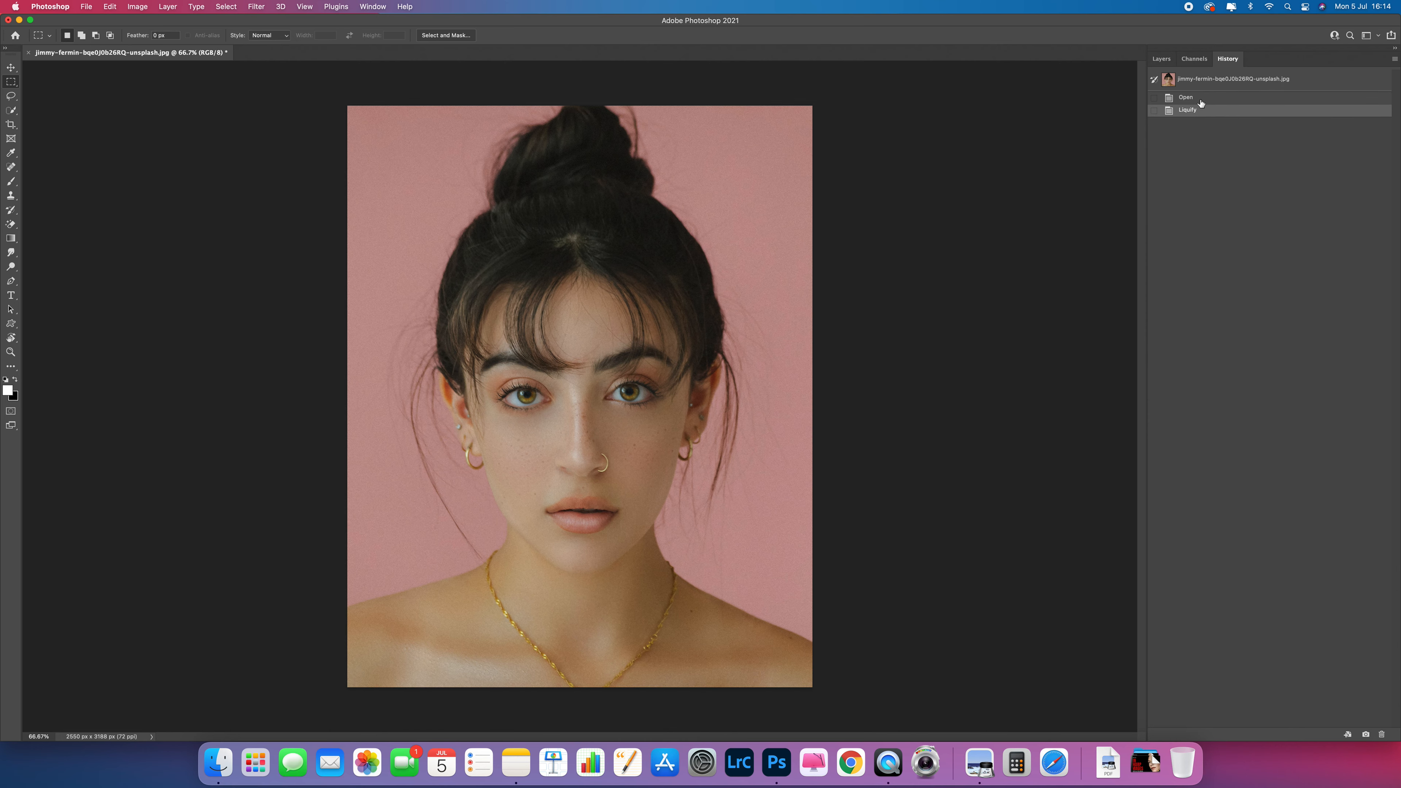
click(1200, 100)
click(1197, 112)
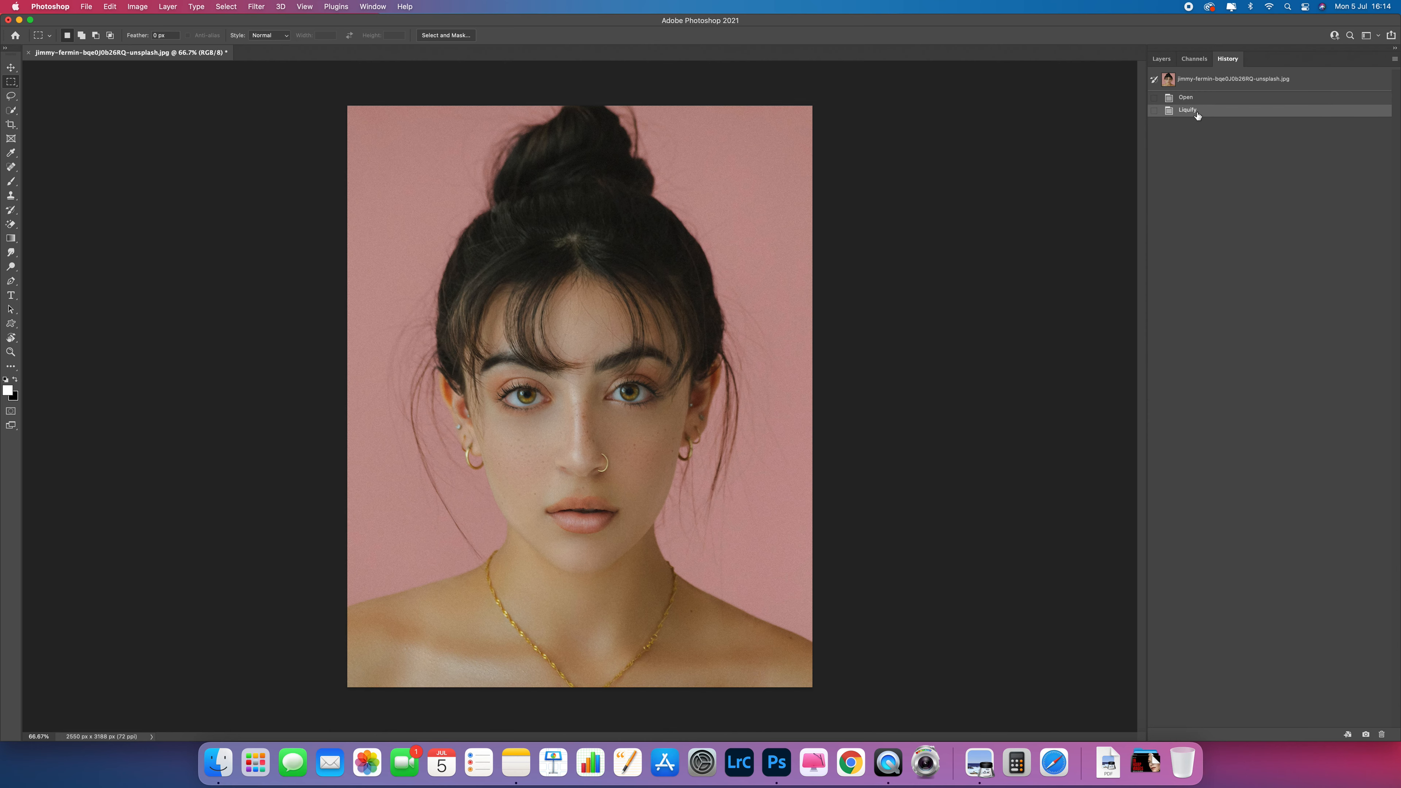